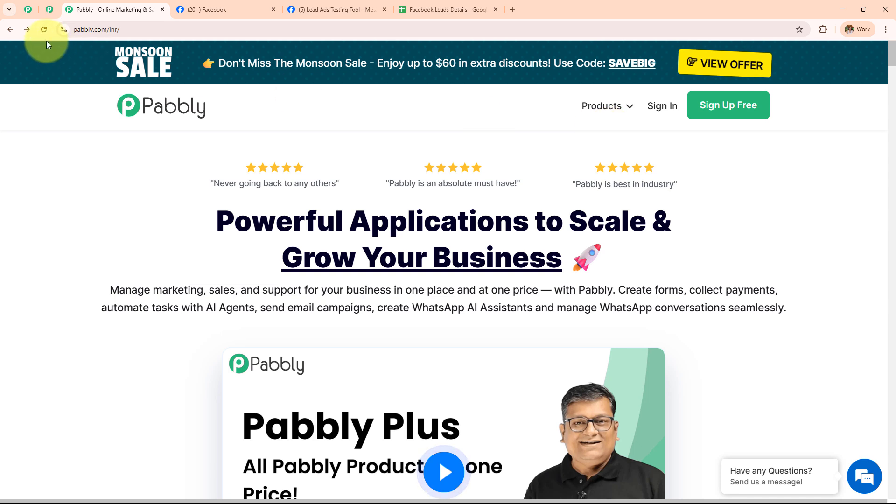
- Look over the Pabbly homepage and Pabbly community page browser tabs
left_click(112, 29)
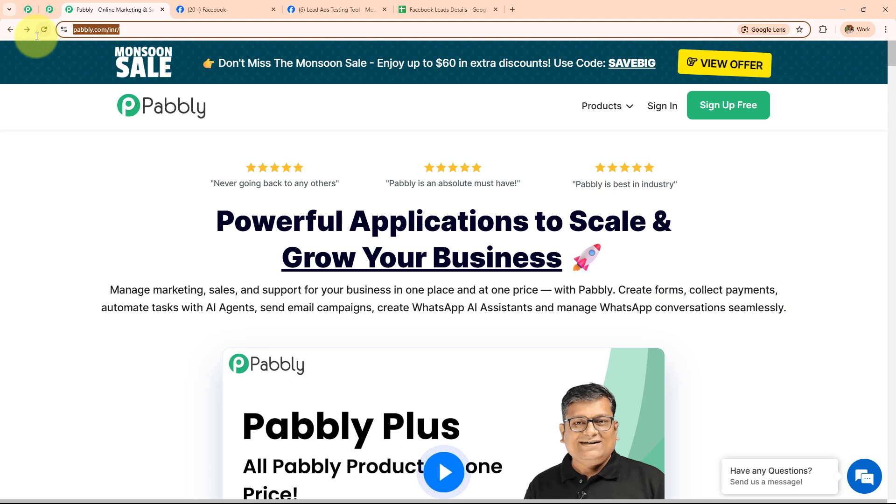
left_click(28, 10)
middle_click(651, 182)
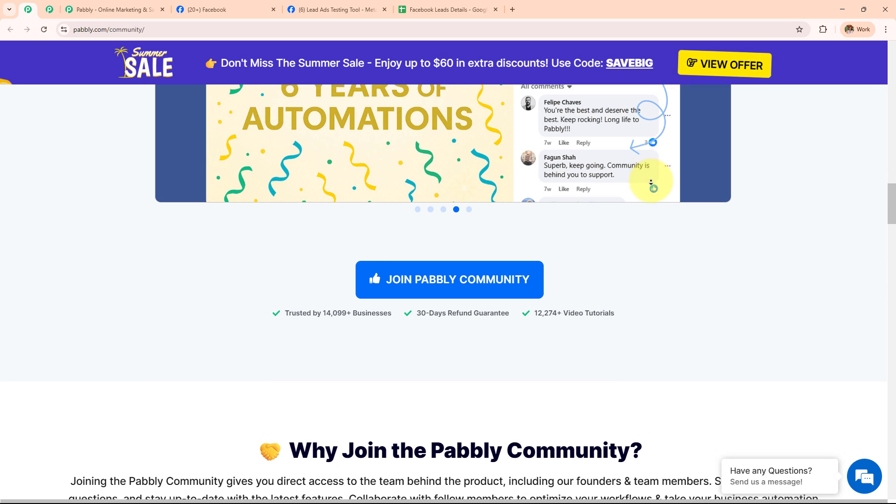
left_click(119, 9)
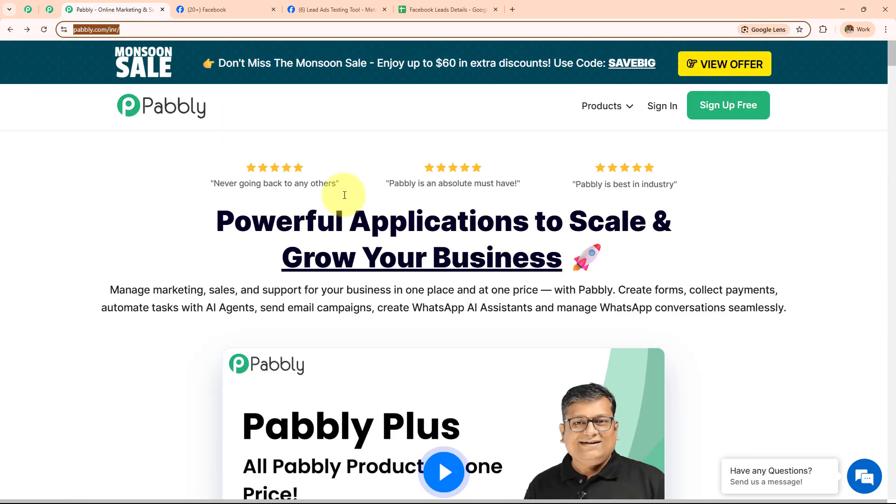
left_click(159, 188)
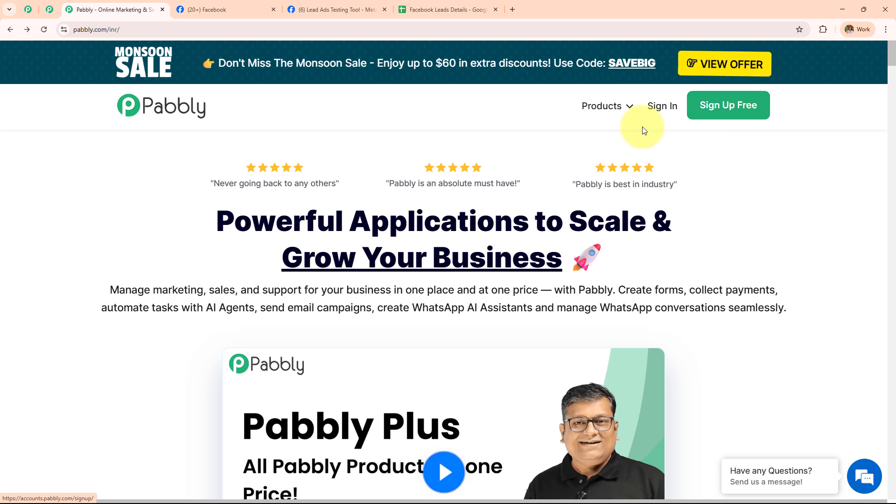
- Sign in to the Pabbly account and launch Pabbly Connect from All Pabbly Apps
left_click(653, 113)
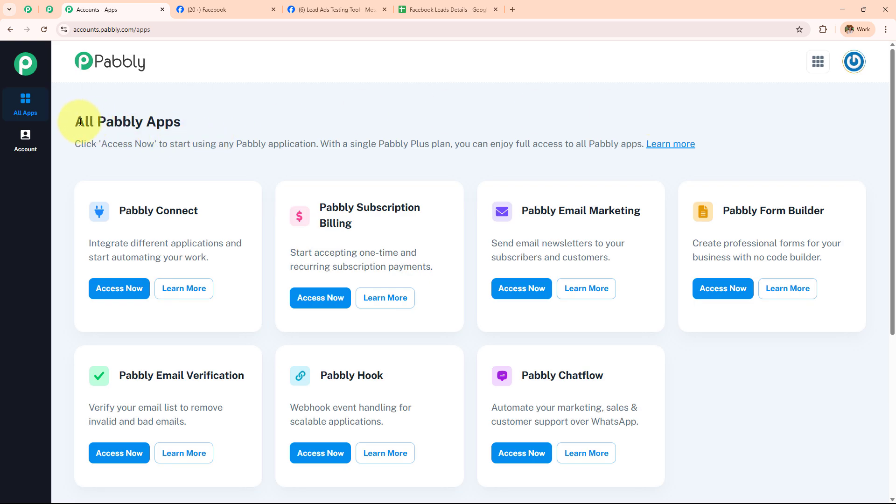
left_click_drag(171, 128, 196, 129)
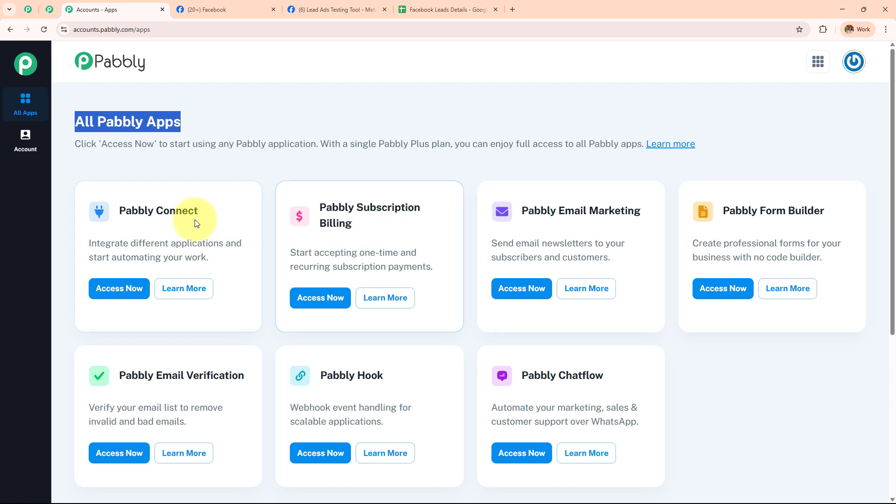
left_click_drag(120, 211, 206, 216)
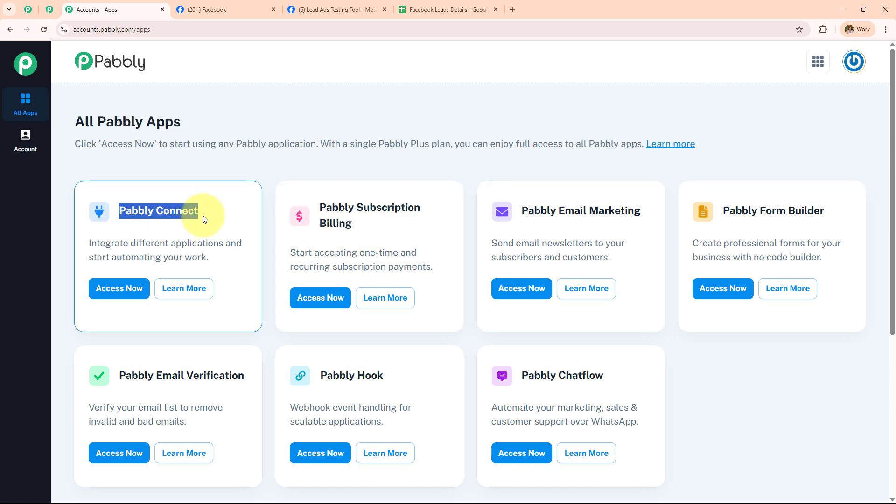
left_click(117, 288)
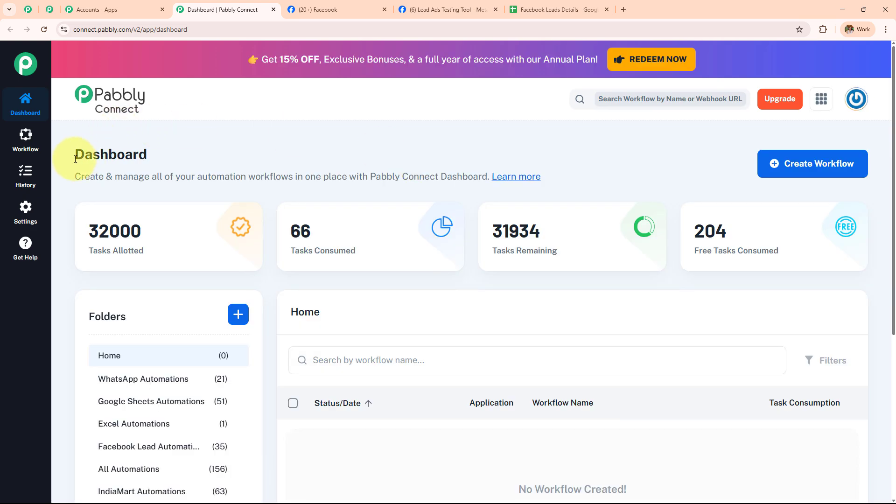
- Review the dashboard's task totals and folders, and cancel the Create Folder dialog
double_click(268, 164)
scroll(499, 300, "down", 10)
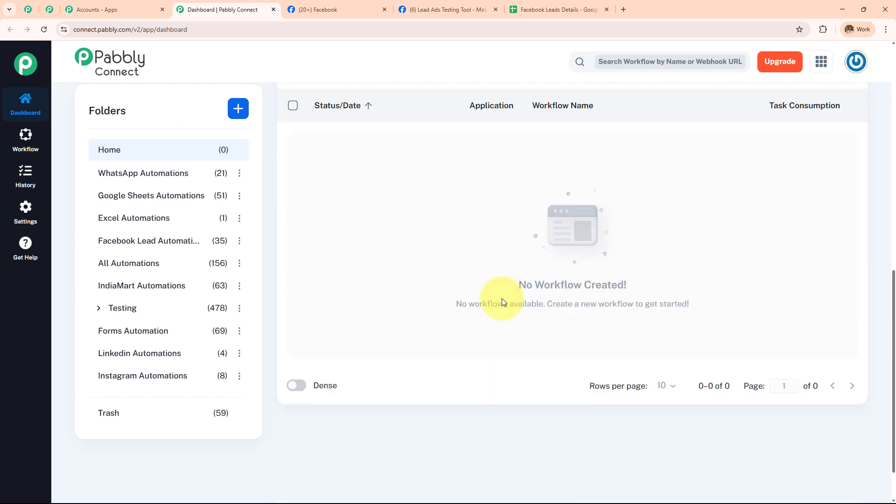
scroll(221, 338, "up", 6)
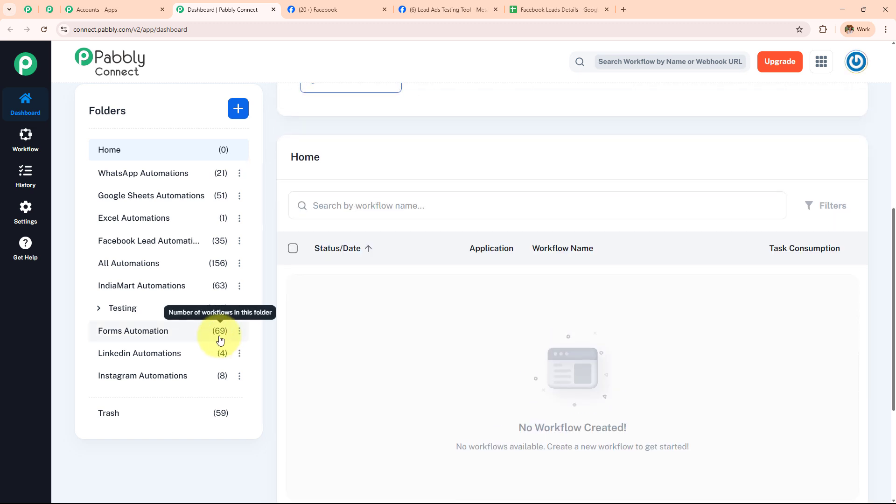
scroll(221, 339, "up", 5)
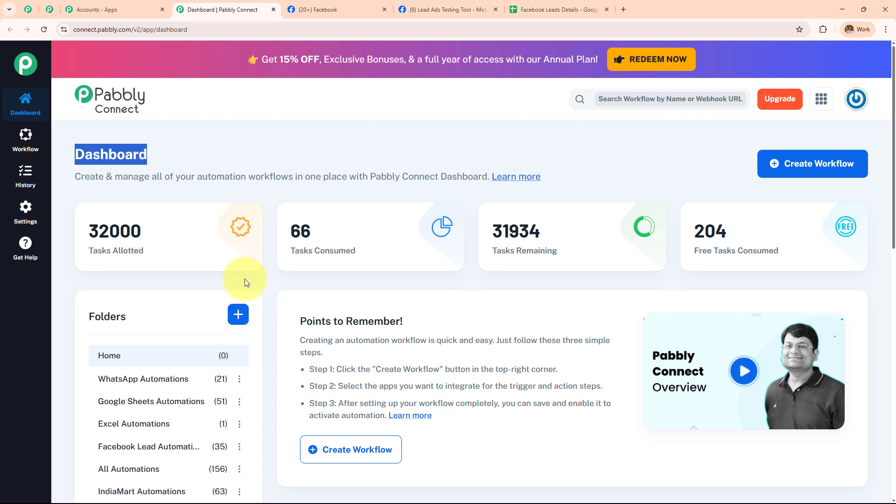
left_click(238, 314)
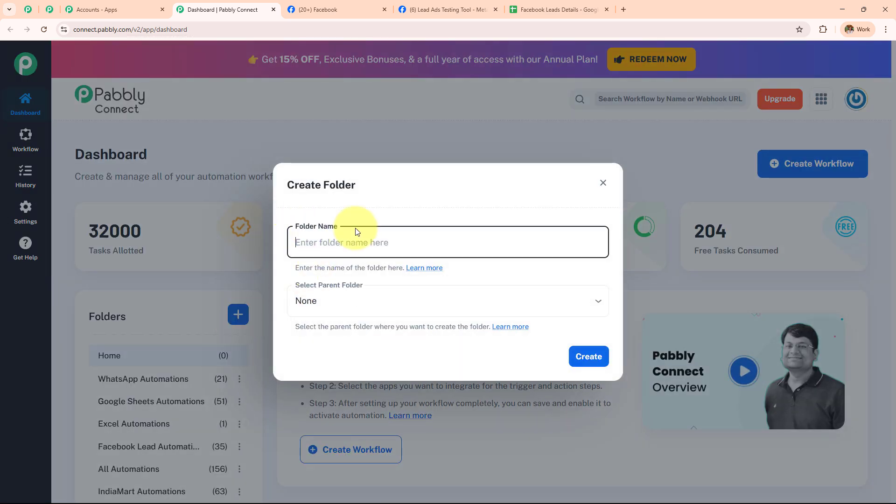
left_click(603, 182)
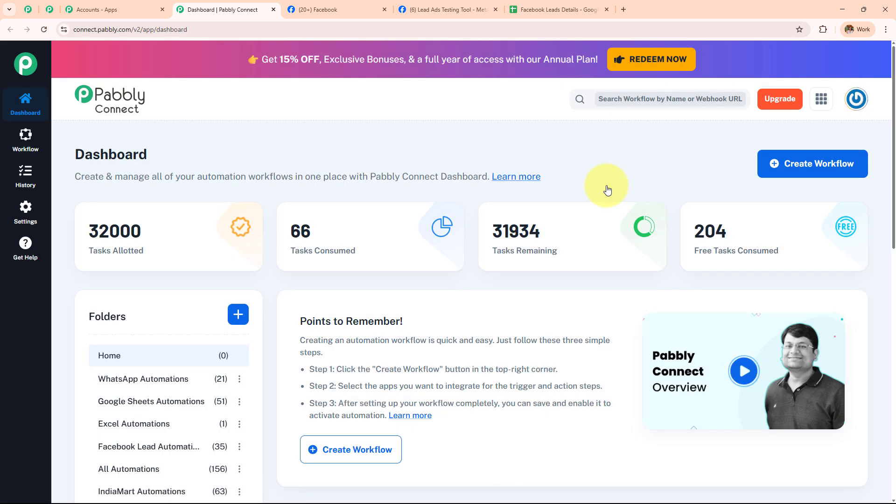
- Start a new workflow in the New (Beta) builder and clear its default name
left_click(850, 168)
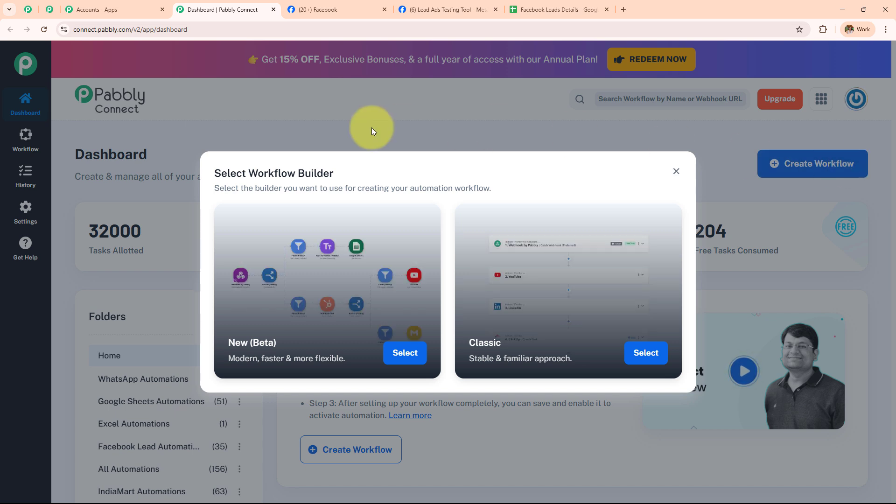
left_click_drag(250, 174, 335, 178)
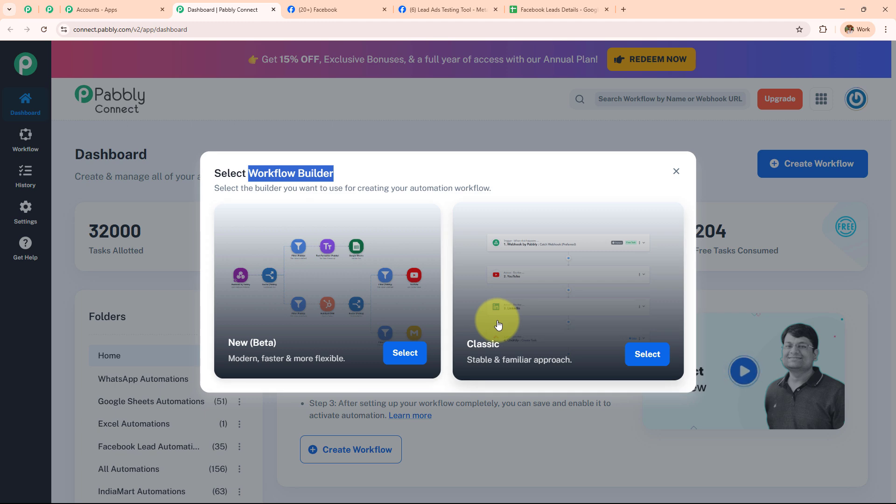
left_click(400, 353)
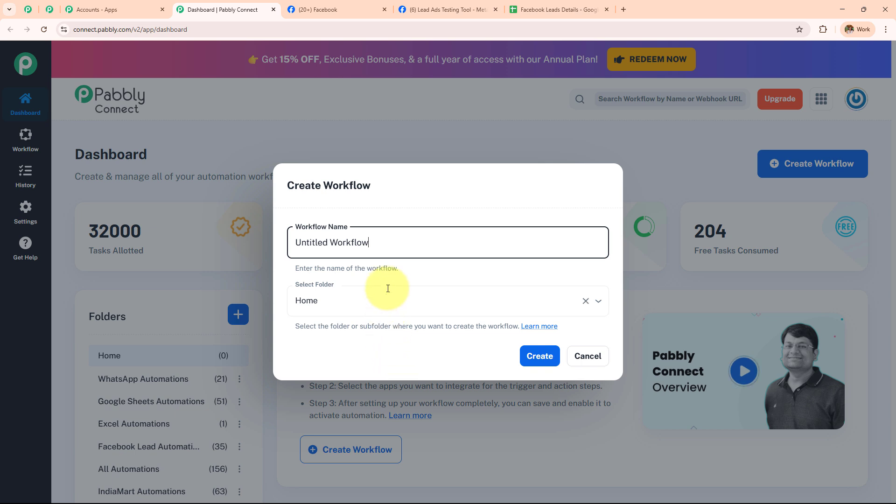
left_click_drag(392, 240, 292, 238)
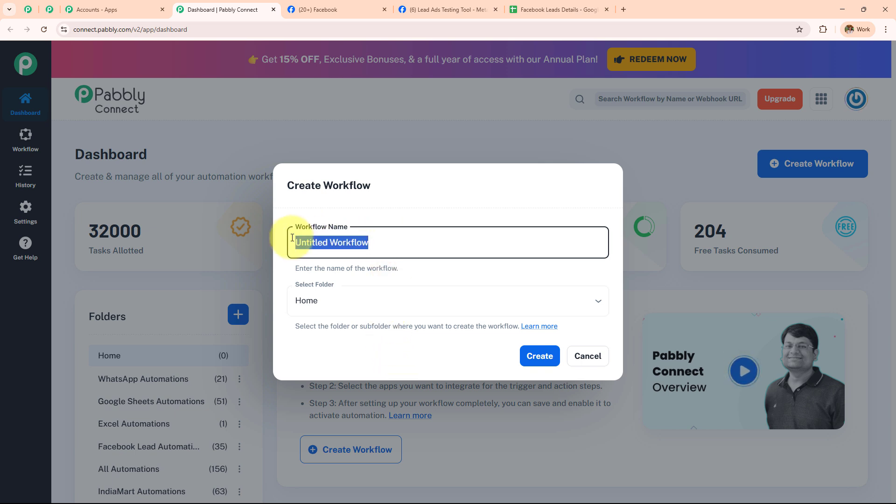
key("BackSpace")
left_click(306, 301)
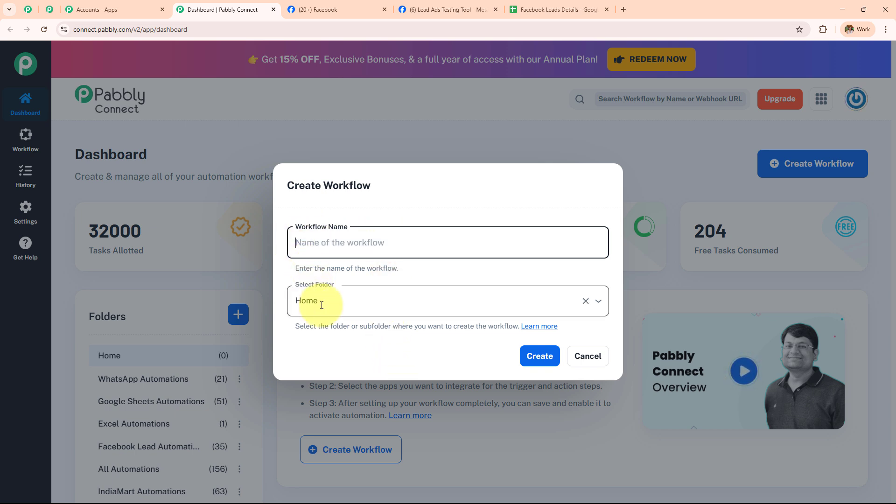
scroll(336, 225, "down", 5)
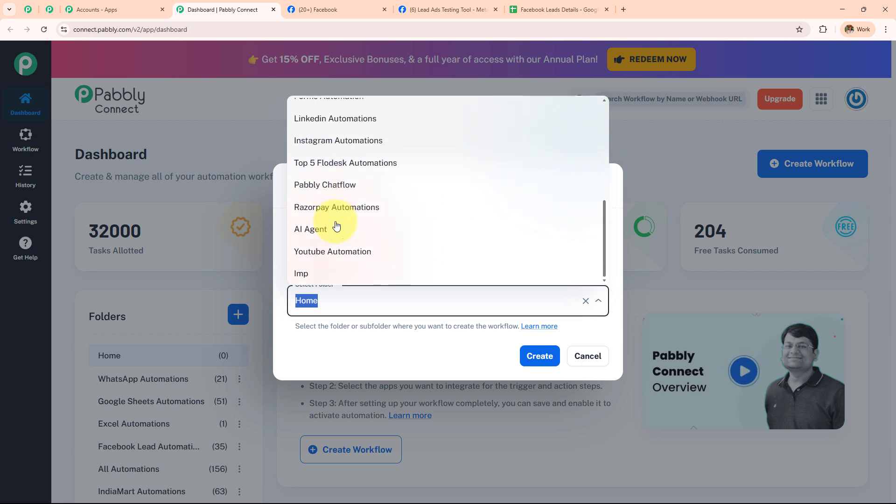
left_click(352, 355)
- Name it 'Track Leads from Facebook Ads in Google Sheets', place it in Facebook Lead Automations, and create it
left_click(386, 239)
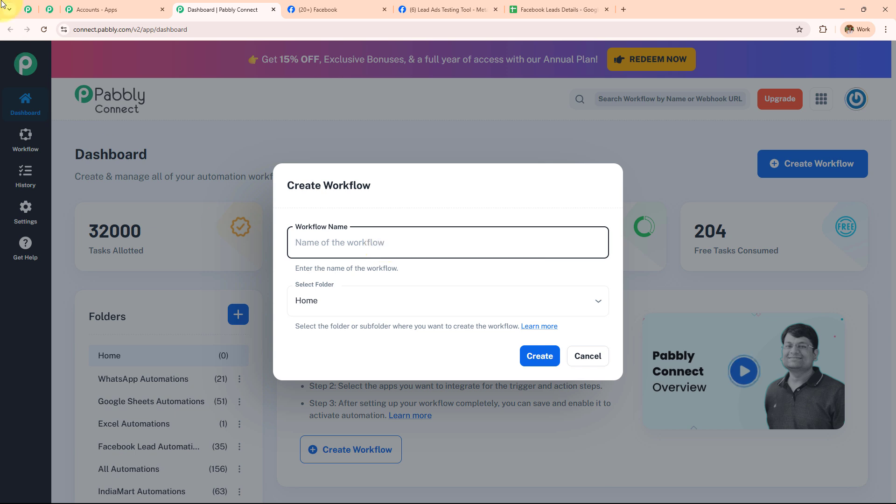
type("Track Leads from Facebook Ads in Google Sheets")
key("ctrl+a")
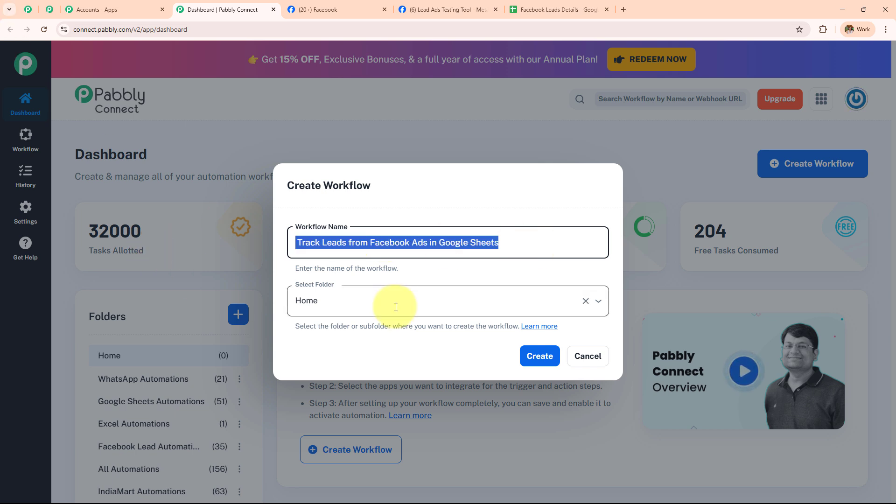
left_click(395, 307)
scroll(406, 238, "down", 5)
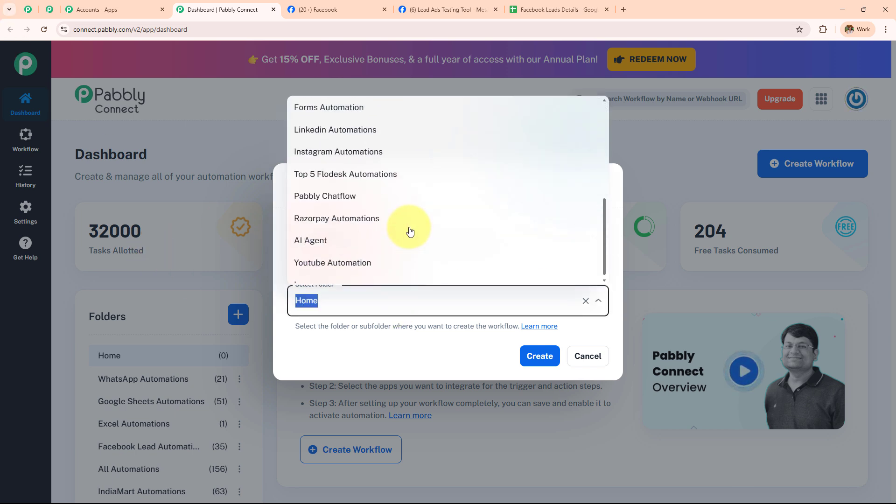
scroll(410, 231, "up", 3)
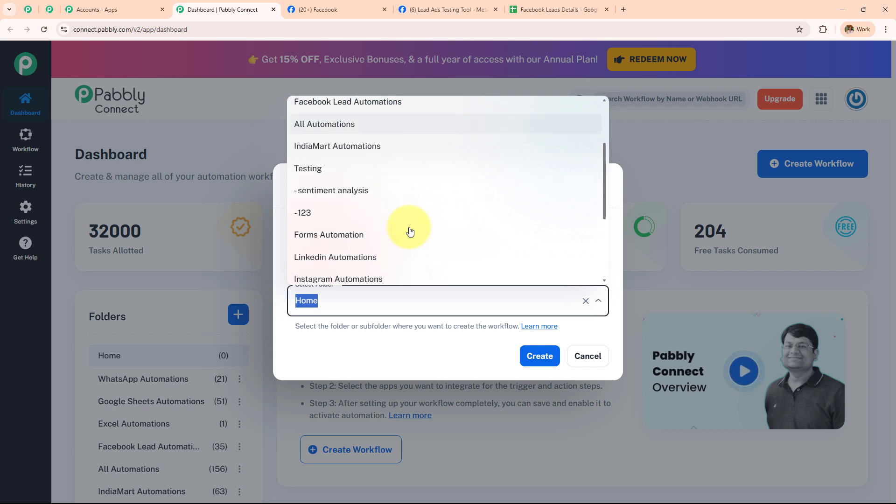
scroll(410, 231, "down", 3)
scroll(409, 231, "up", 3)
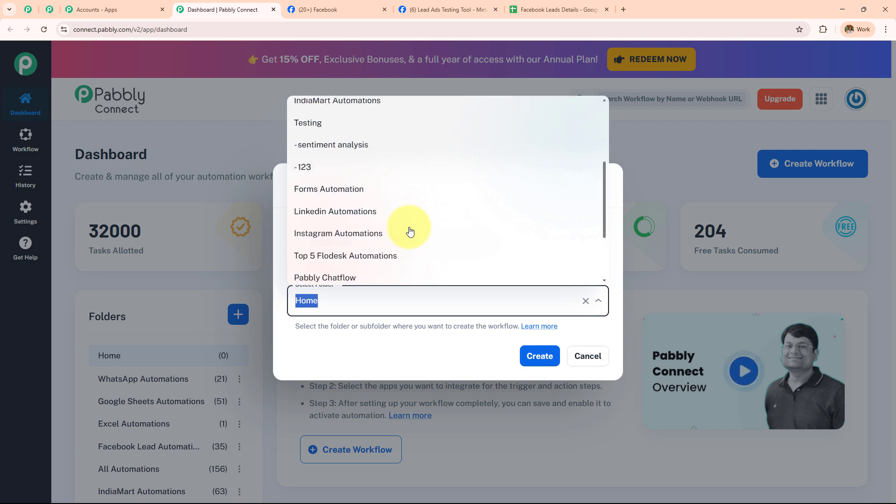
scroll(394, 210, "up", 3)
left_click(395, 204)
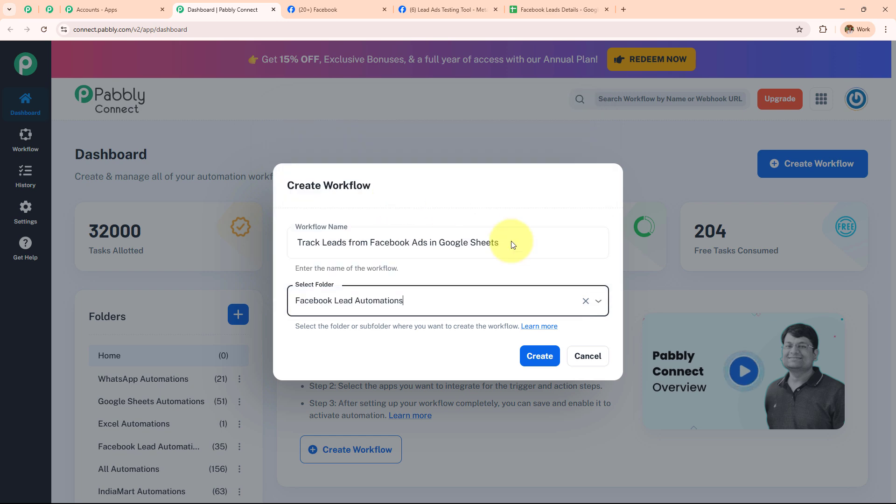
left_click(538, 358)
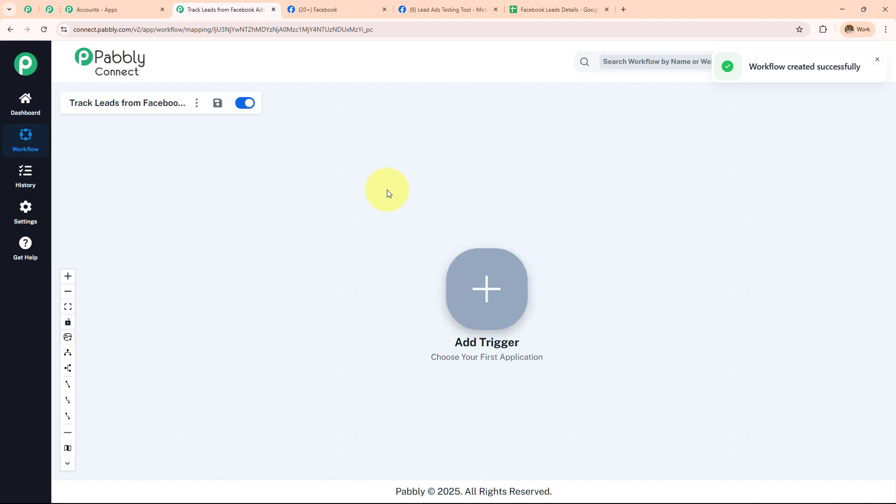
- Drag the Add Trigger node from the canvas centre to the left side
left_click_drag(481, 280, 238, 233)
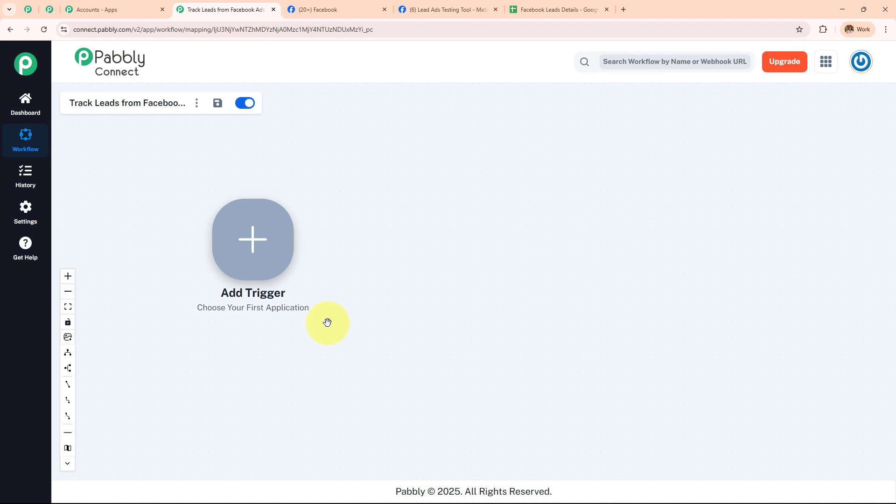
- Look through the spreadsheet, Facebook page and Lead Ads Testing Tool tabs, ending on the Pabbly workflow
left_click(537, 8)
left_click(445, 10)
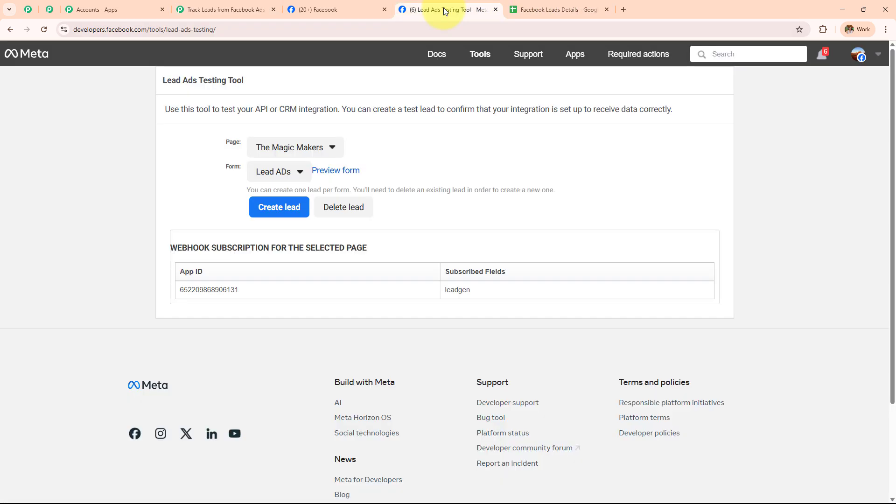
left_click(330, 7)
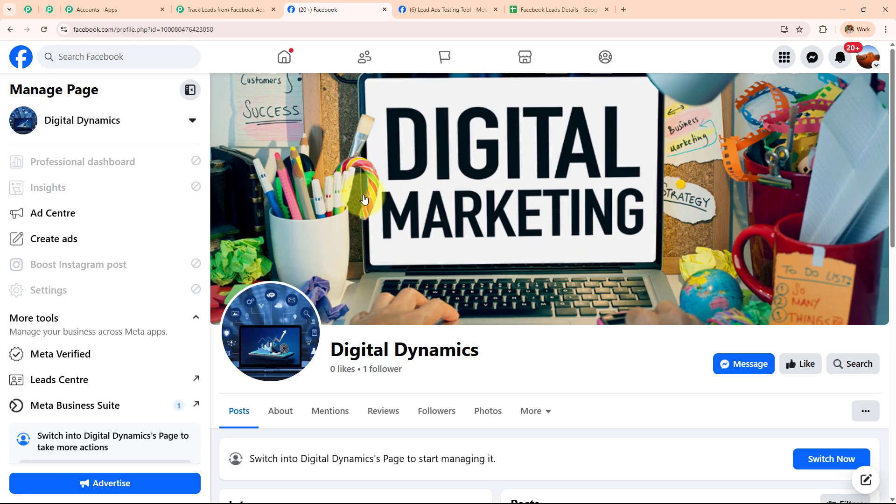
left_click(225, 9)
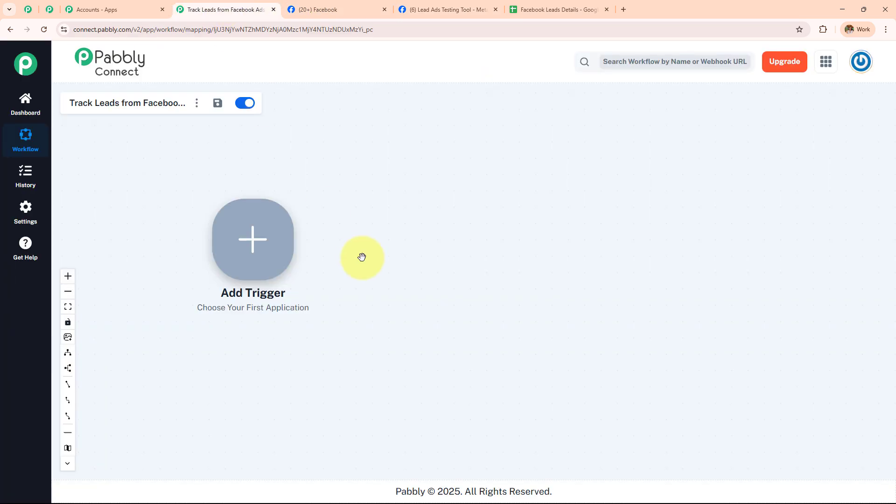
left_click(561, 9)
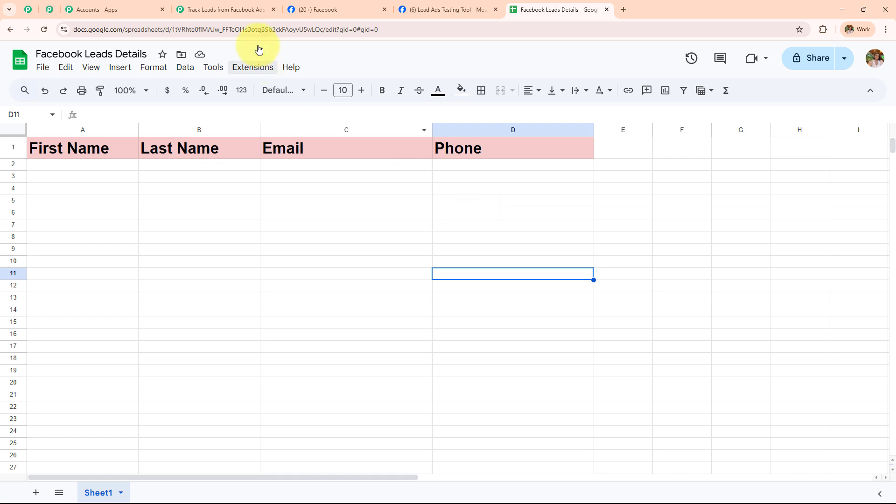
left_click(346, 5)
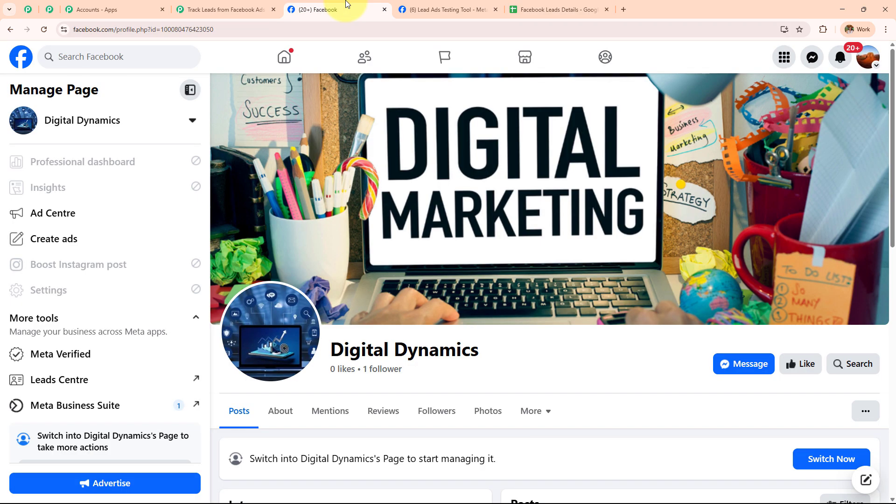
left_click(449, 6)
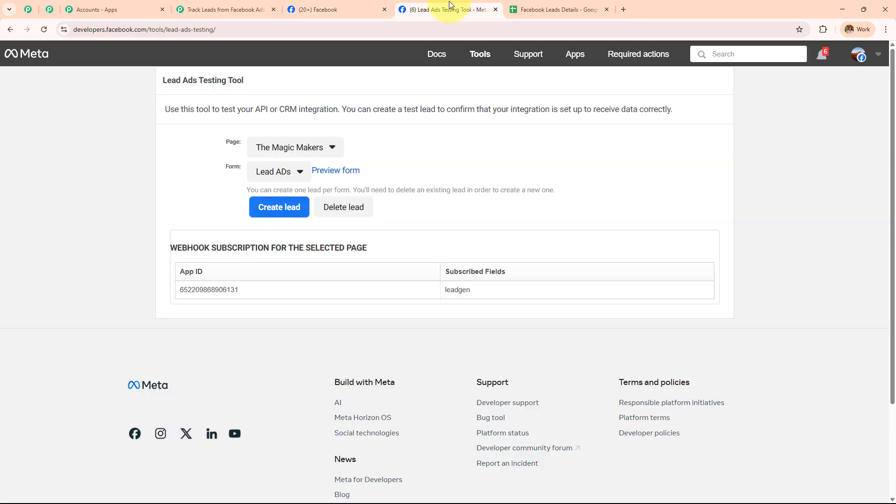
left_click(243, 9)
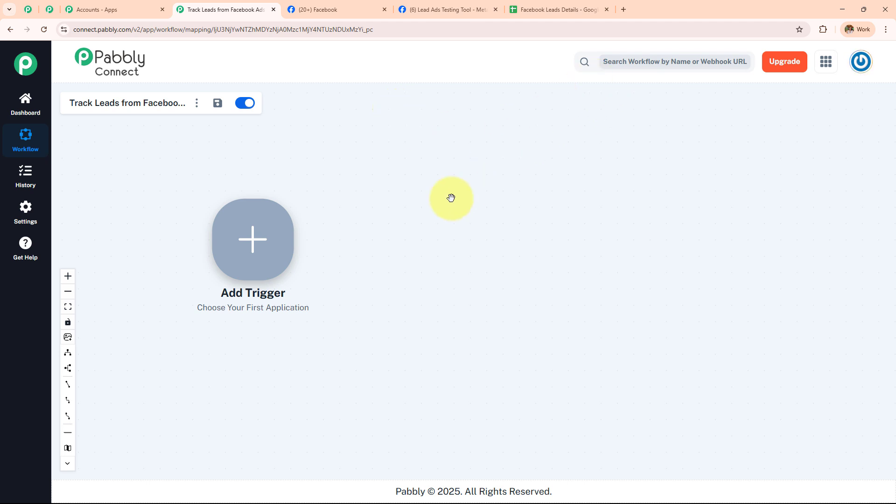
- Set the trigger to Facebook Lead Ads with the New Lead Instant event, starting a new connection
left_click(243, 247)
left_click(546, 122)
type("Fac")
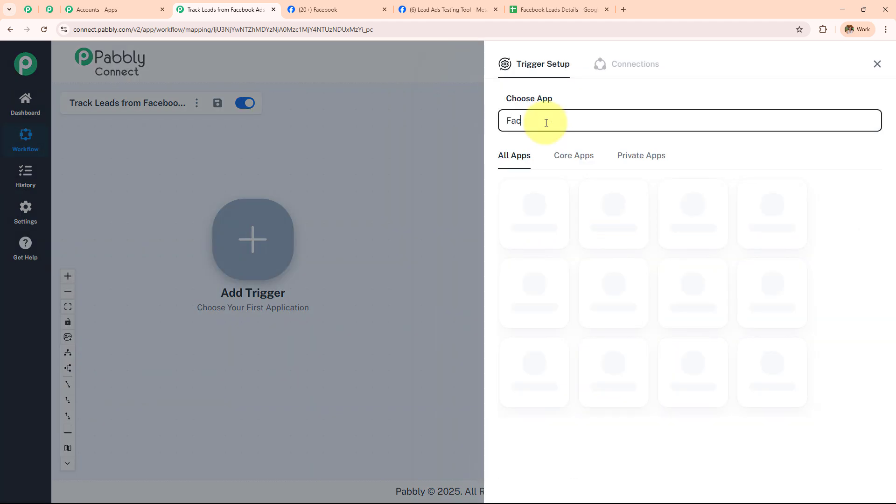
type("ebook")
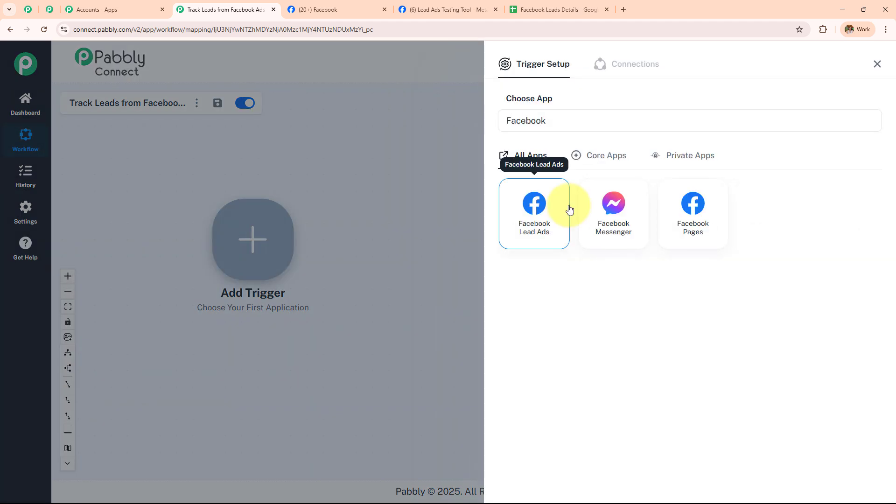
left_click(566, 208)
left_click(567, 179)
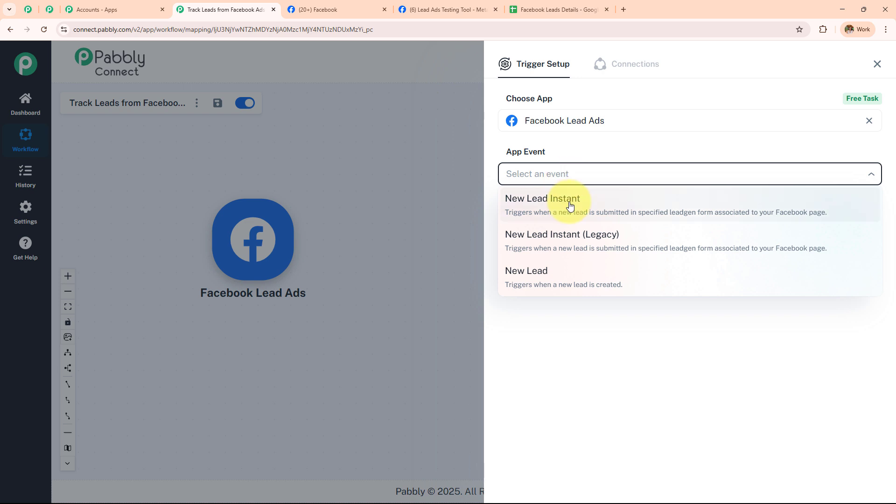
left_click(600, 207)
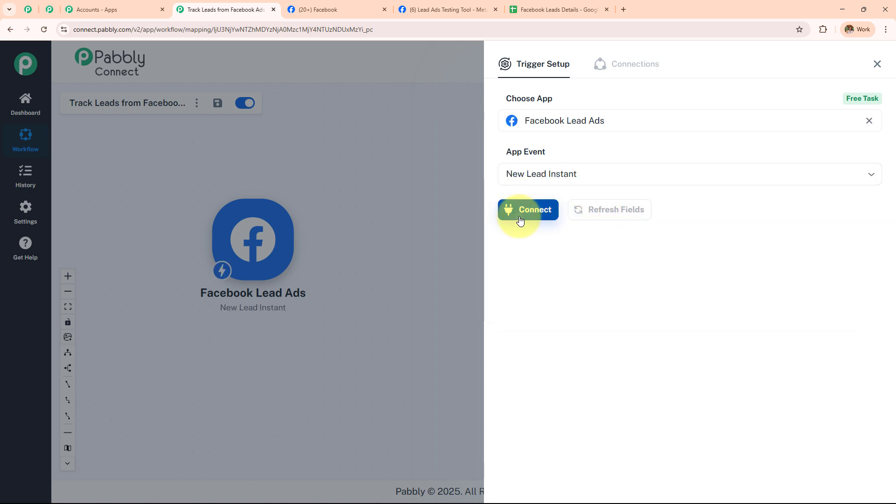
left_click(519, 218)
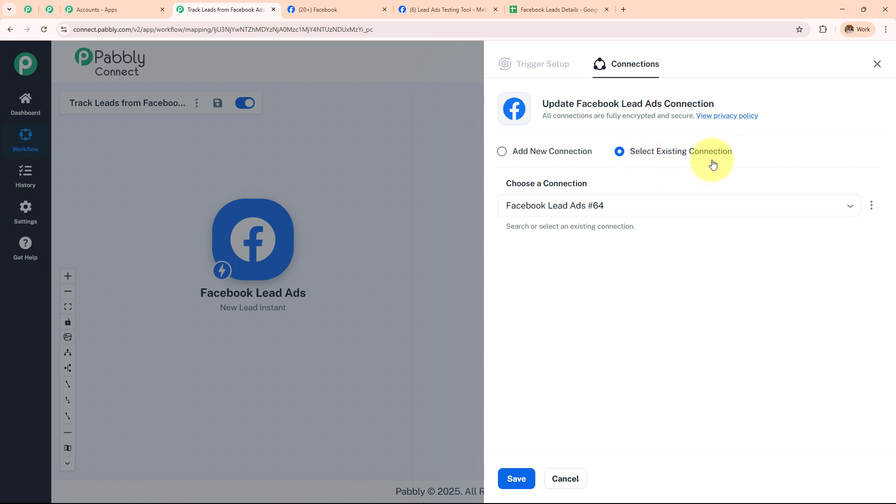
left_click(504, 153)
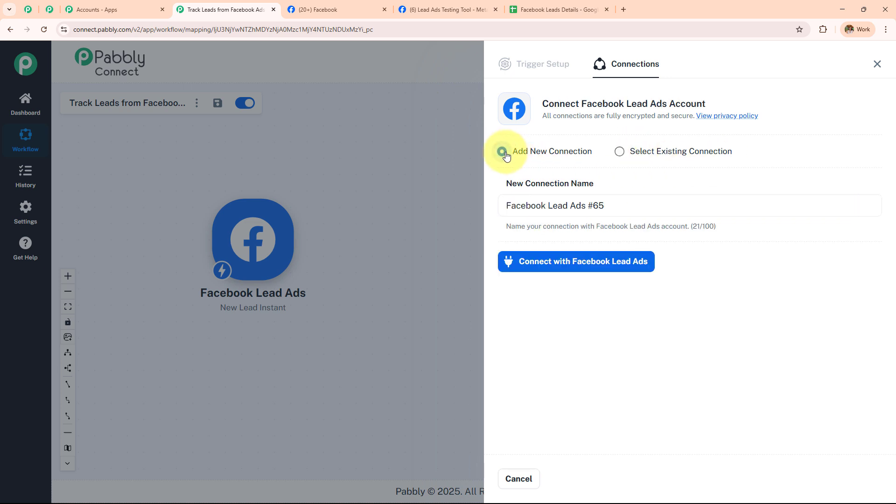
- Authorize Pabbly's access in the Facebook popup to connect Facebook Lead Ads #65
left_click(579, 263)
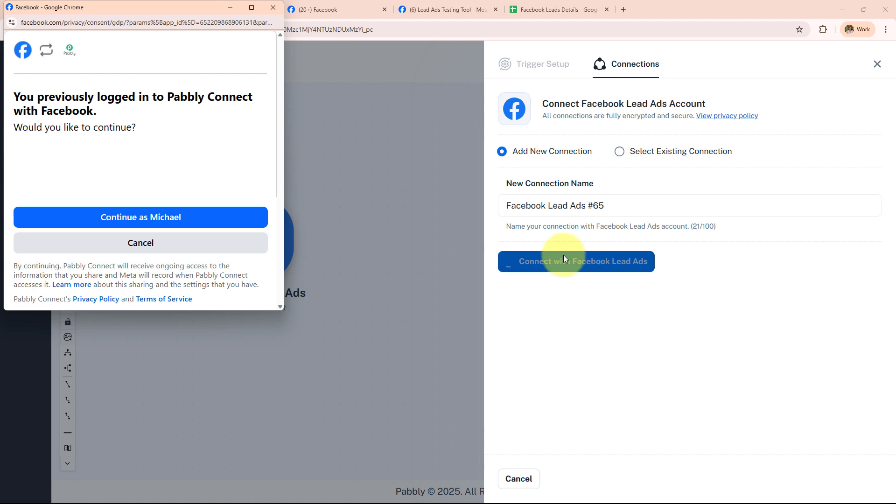
left_click(124, 225)
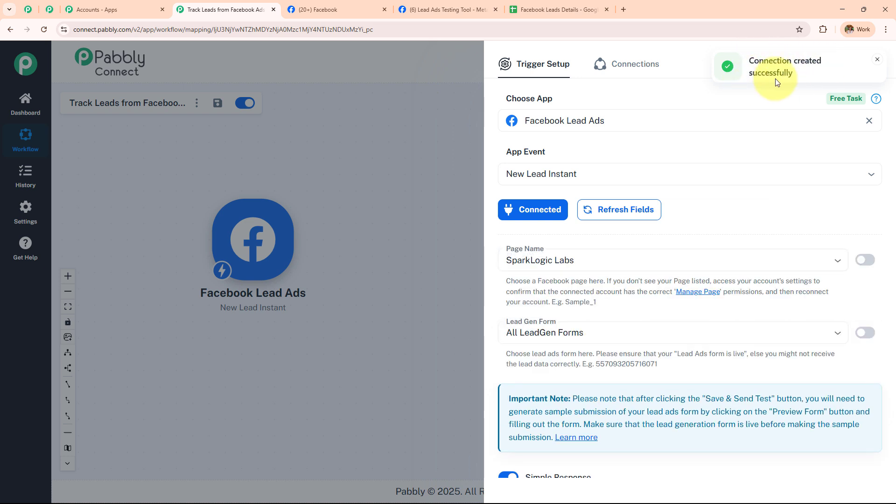
scroll(656, 187, "down", 2)
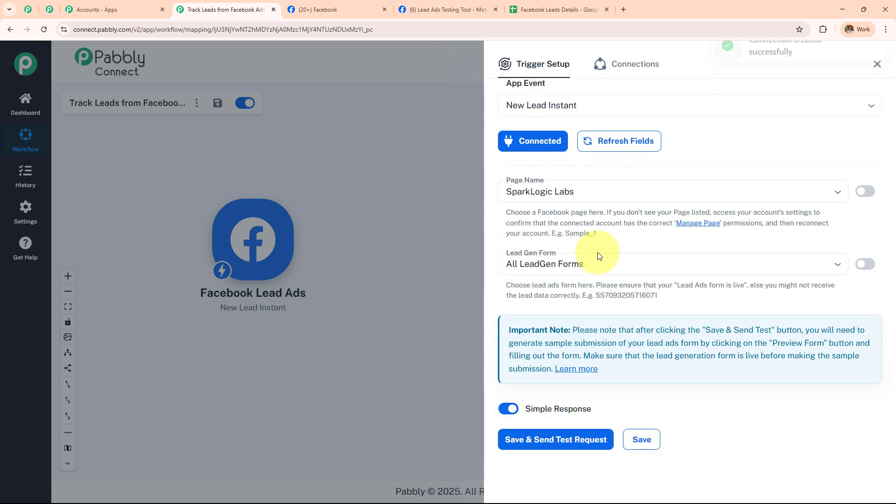
- Check the Facebook page's name, Digital Dynamics, on its browser tab
left_click(345, 6)
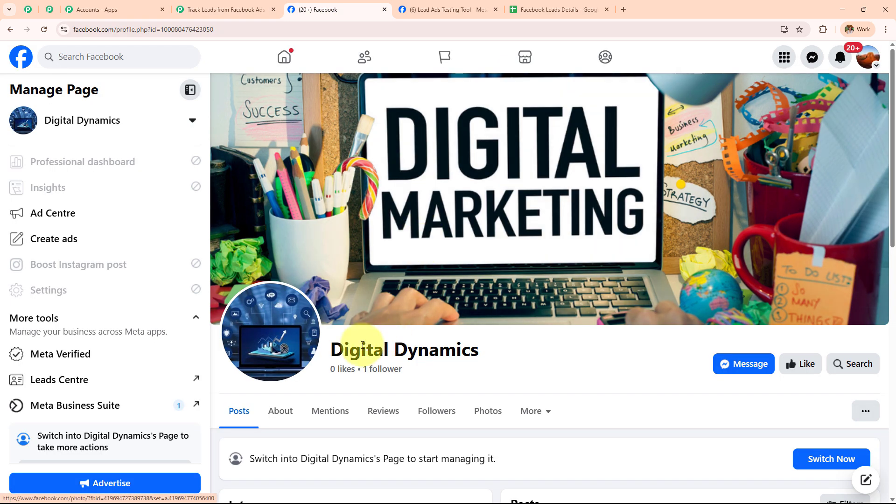
left_click_drag(322, 350, 487, 347)
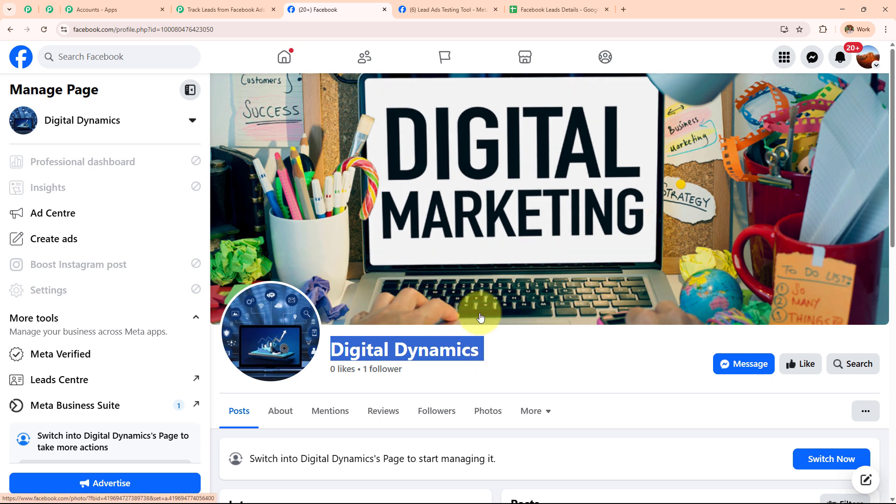
left_click(238, 11)
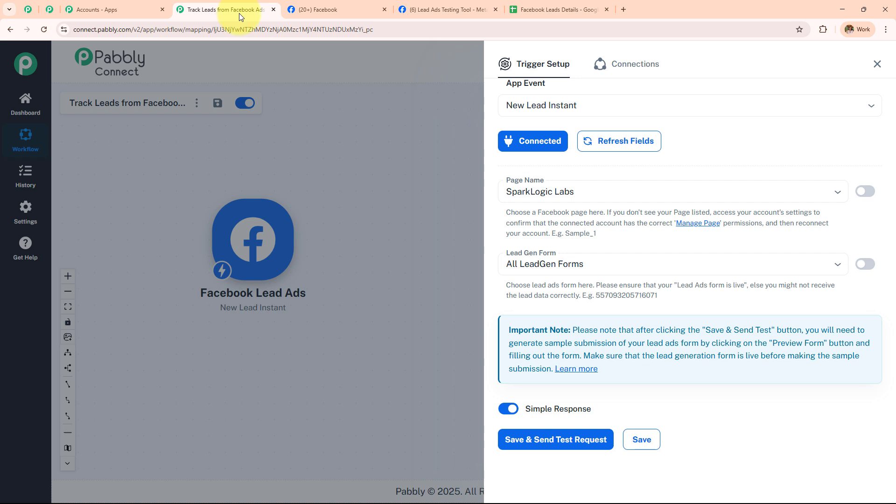
- Choose Digital Dynamics as the trigger's Page Name and open the Lead Gen Form list
left_click(571, 192)
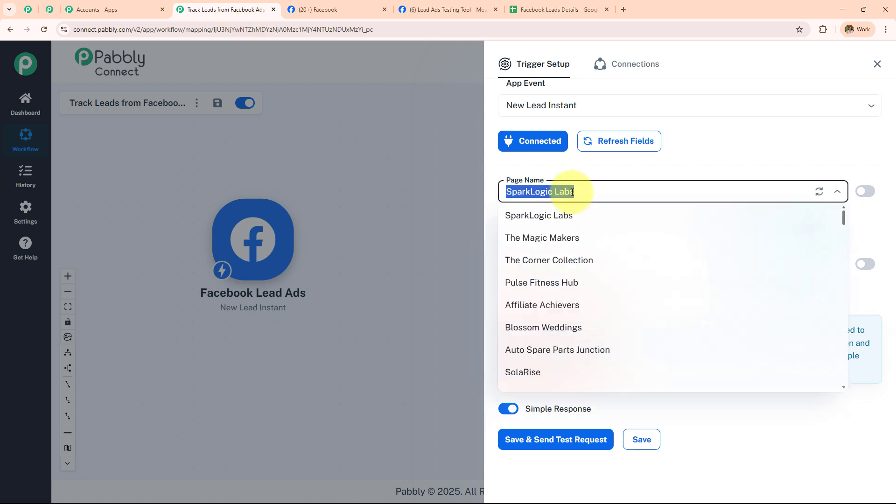
scroll(571, 290, "down", 15)
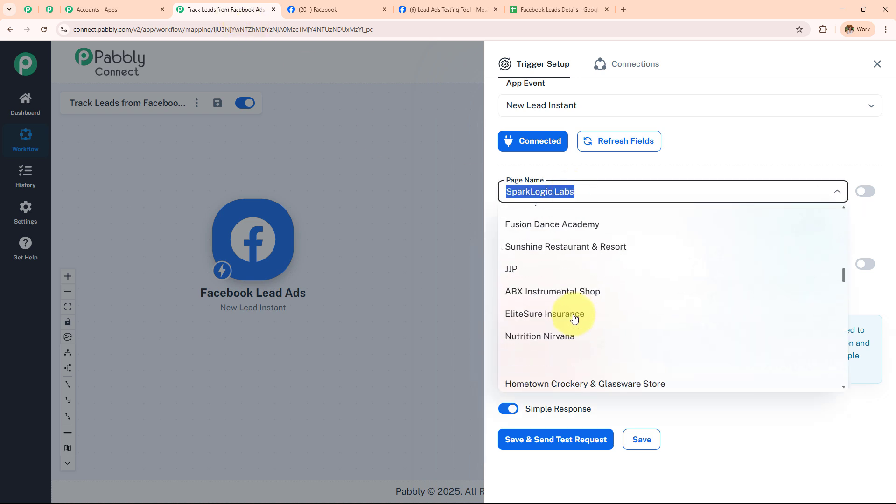
scroll(575, 319, "down", 10)
type("dig")
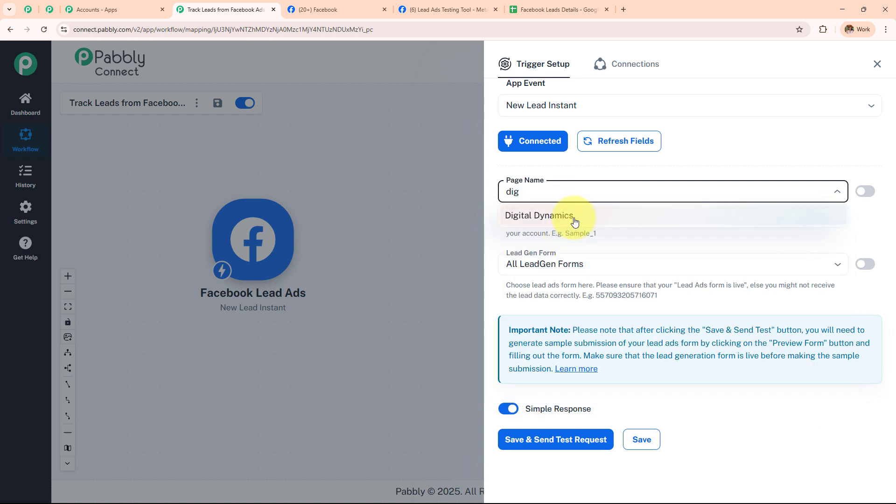
left_click(574, 216)
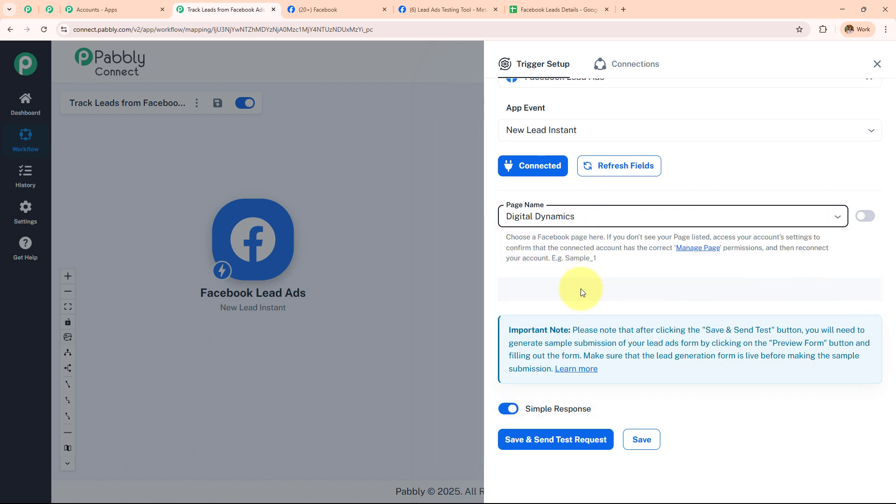
left_click(585, 263)
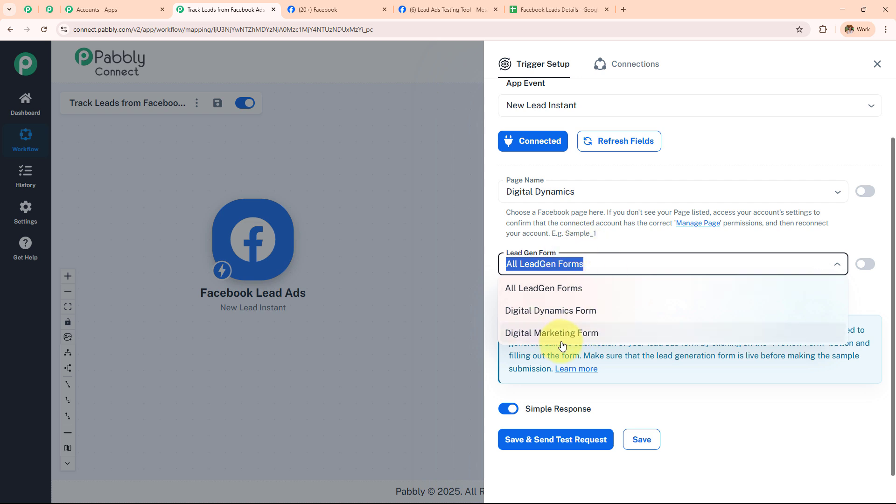
left_click(448, 10)
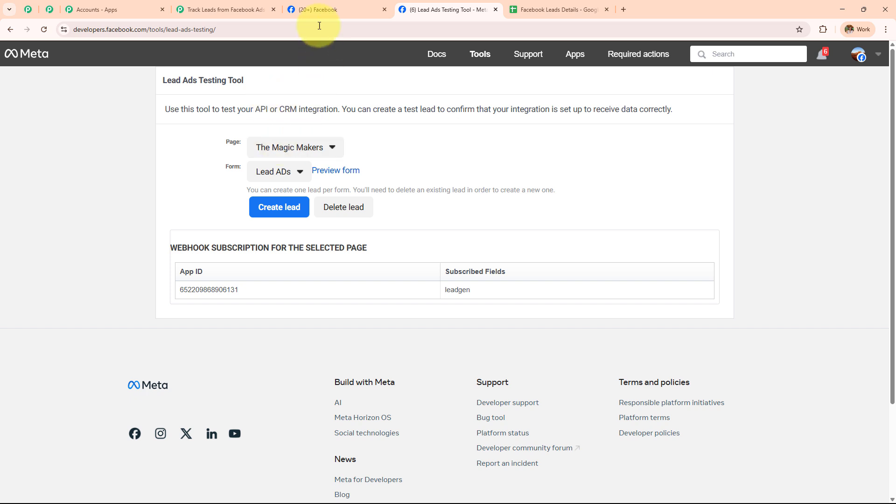
- In the Lead Ads Testing Tool, select Digital Dynamics Form for the Digital Dynamics page
left_click(317, 9)
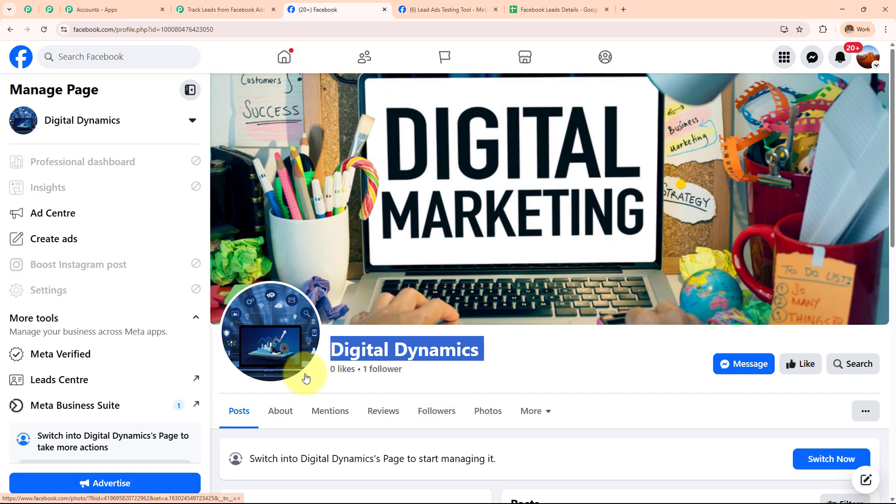
left_click(423, 11)
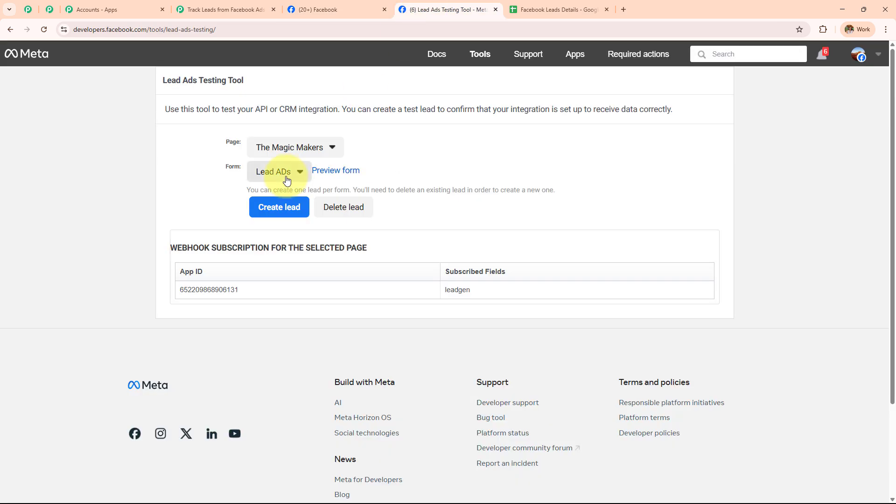
scroll(316, 330, "down", 20)
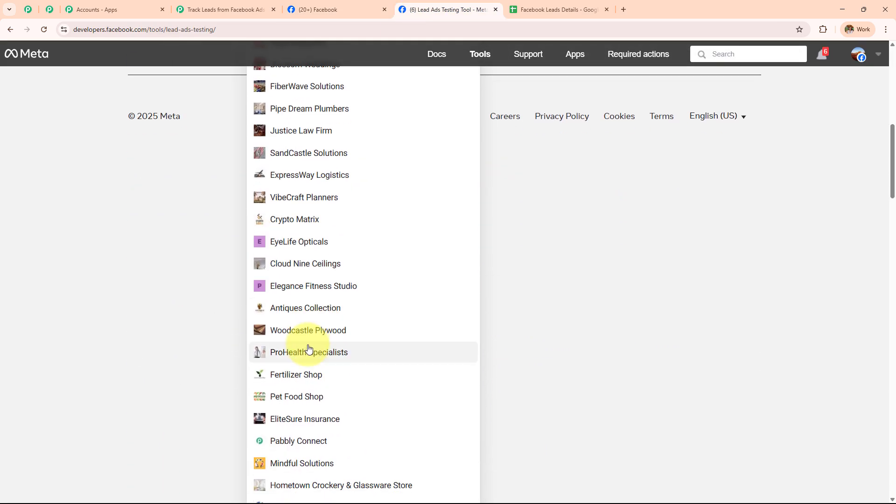
scroll(308, 349, "down", 8)
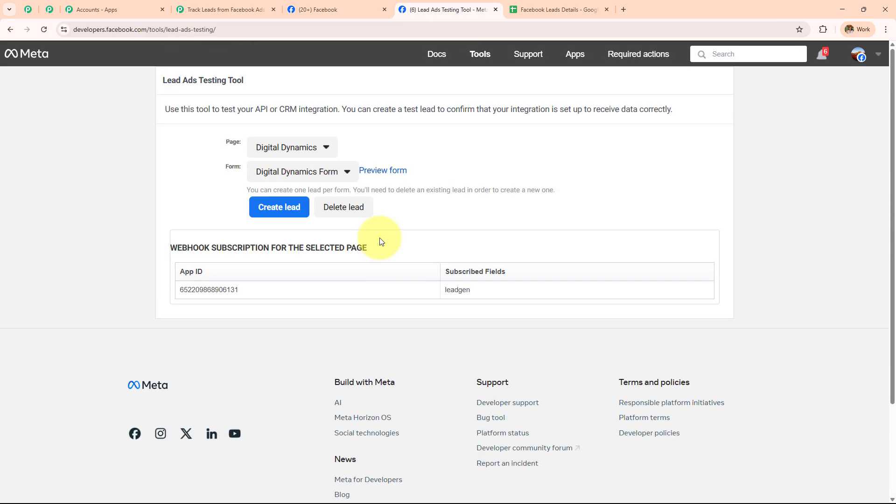
left_click(296, 172)
mouse_move(300, 193)
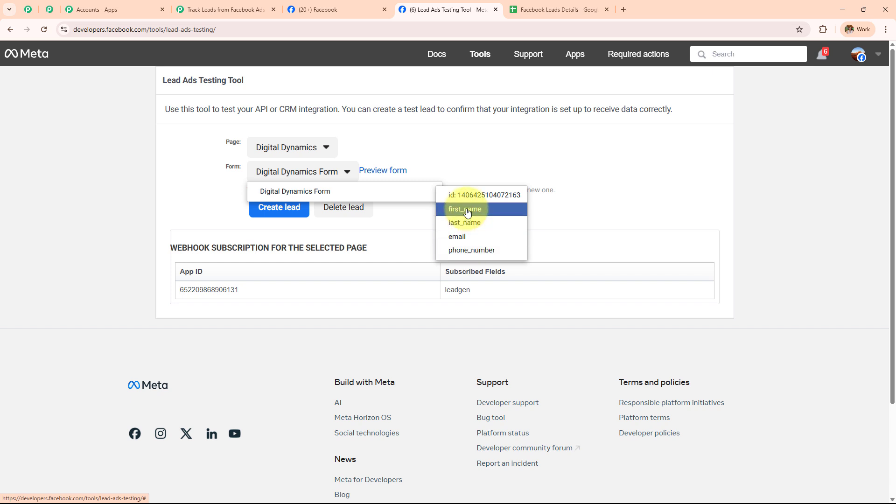
left_click(318, 192)
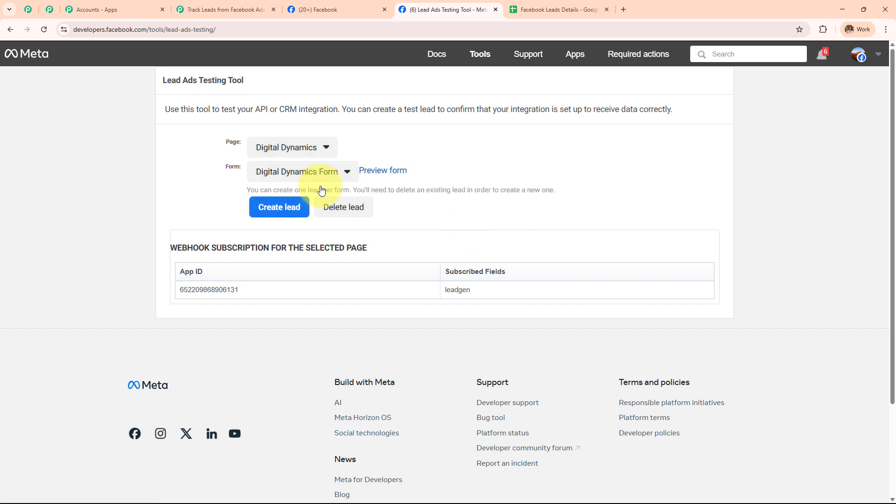
left_click(357, 10)
- Choose Digital Dynamics Form as the trigger's Lead Gen Form
left_click(248, 9)
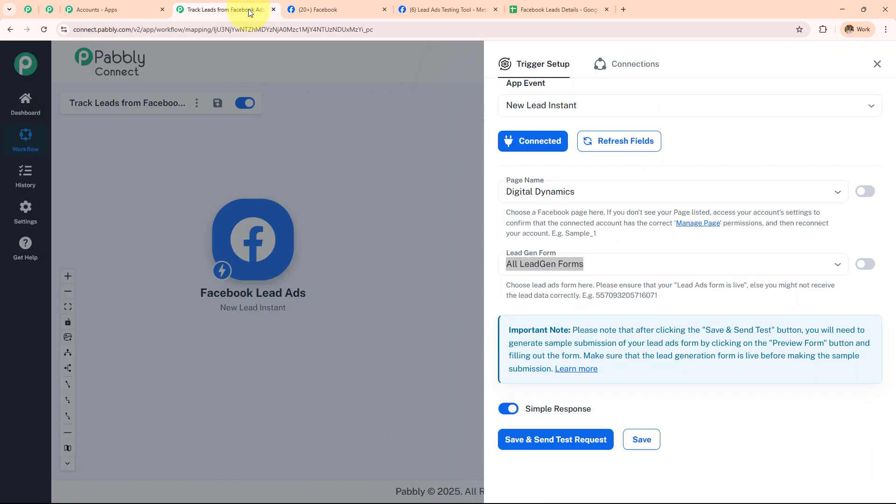
left_click(586, 265)
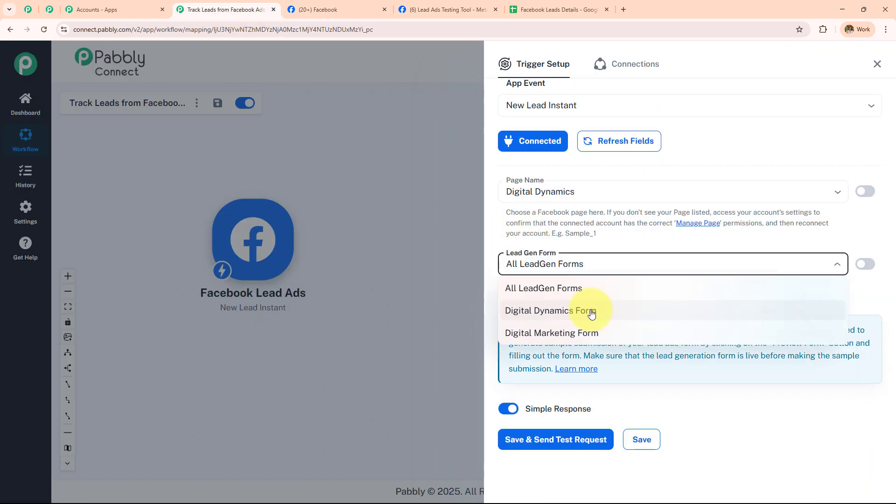
left_click(592, 312)
left_click(613, 265)
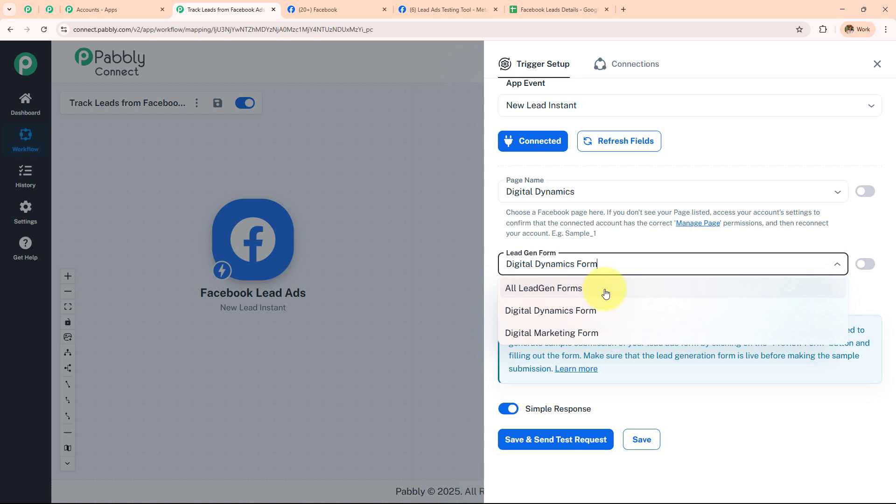
left_click(603, 312)
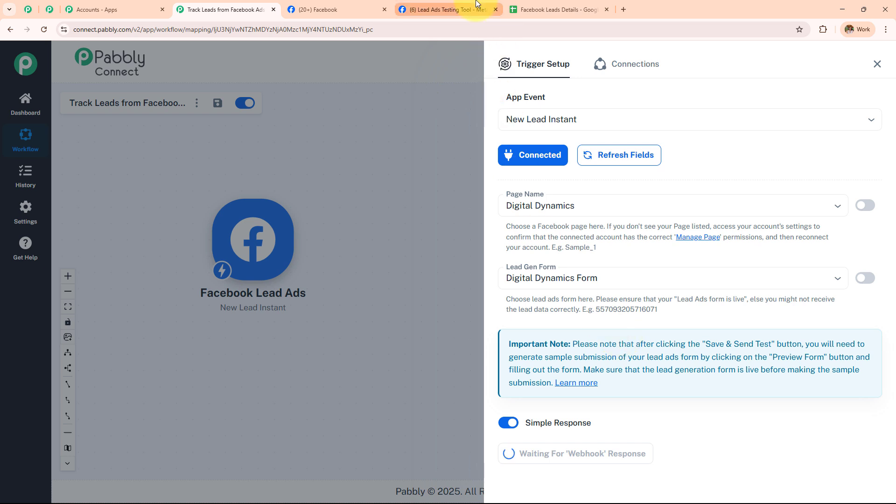
left_click(445, 9)
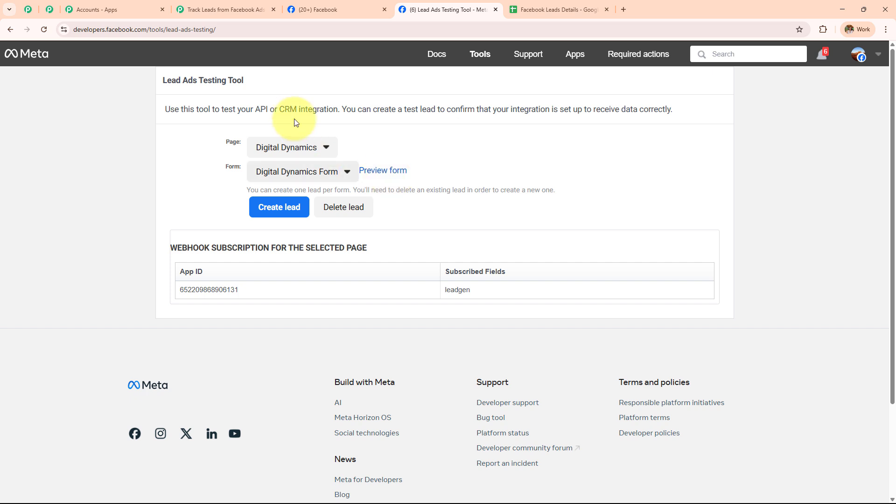
- Delete the old test lead, reselect the Digital Dynamics page and form, and preview it
left_click(236, 8)
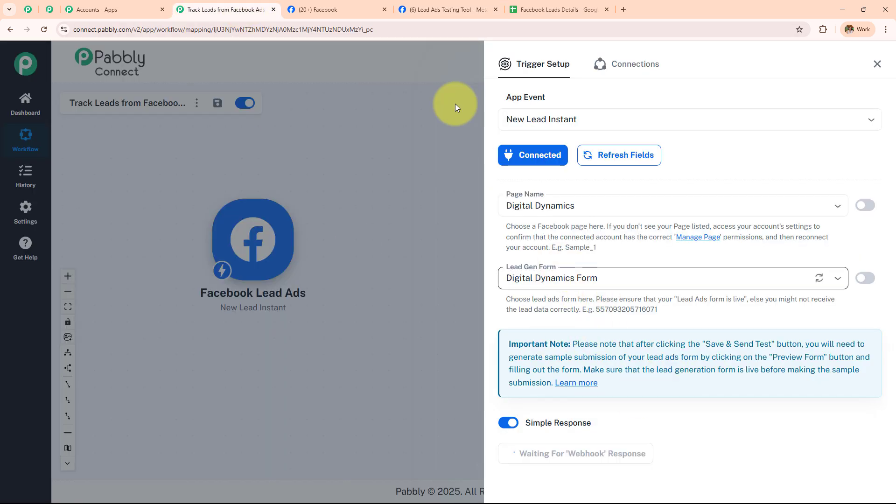
left_click(446, 10)
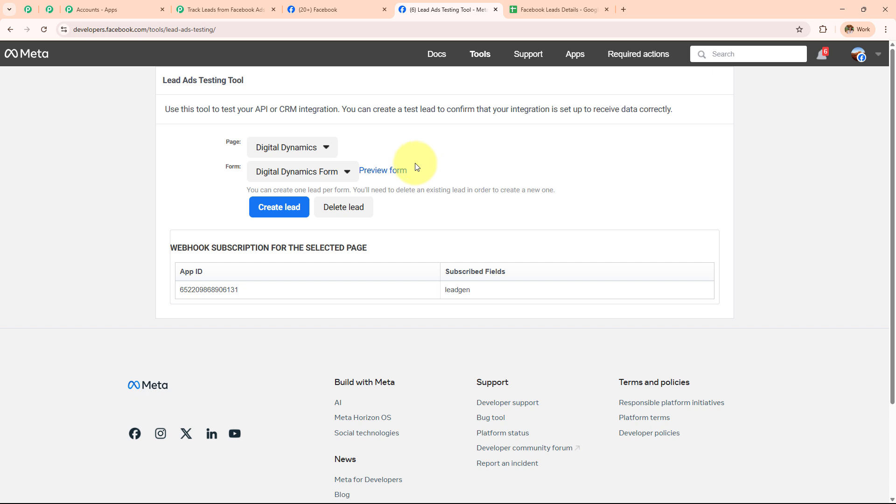
left_click(352, 214)
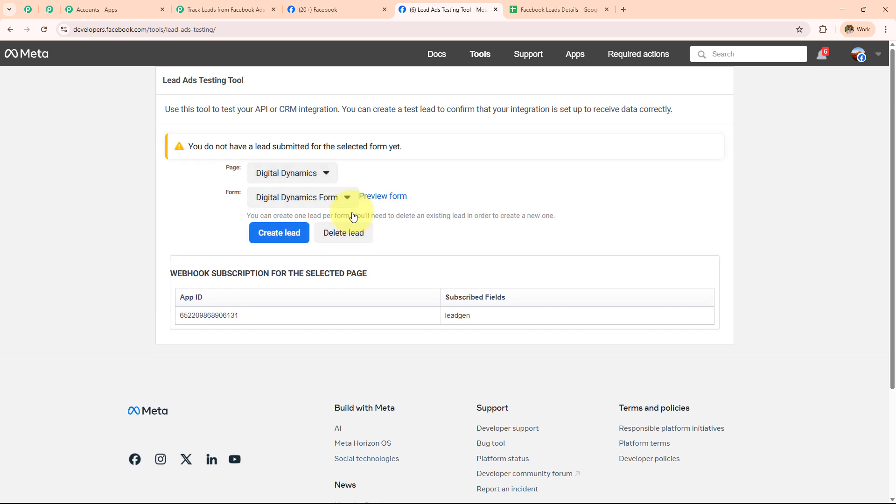
left_click(42, 30)
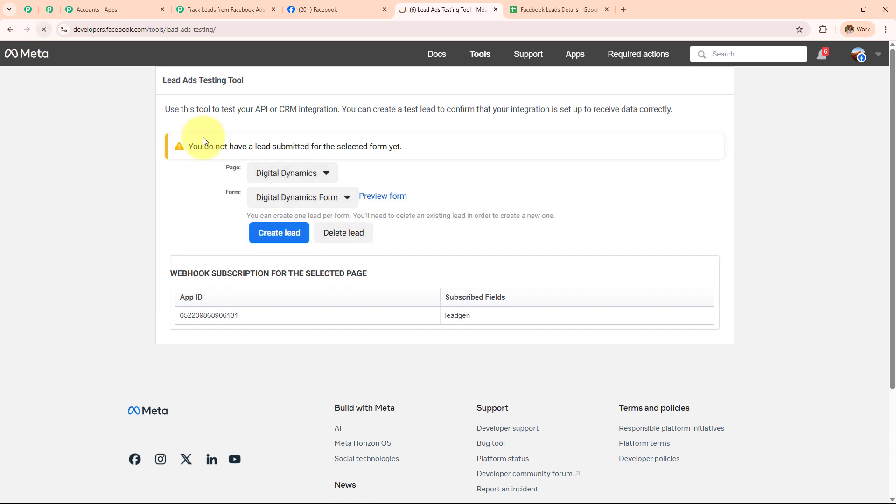
left_click(332, 170)
left_click(292, 396)
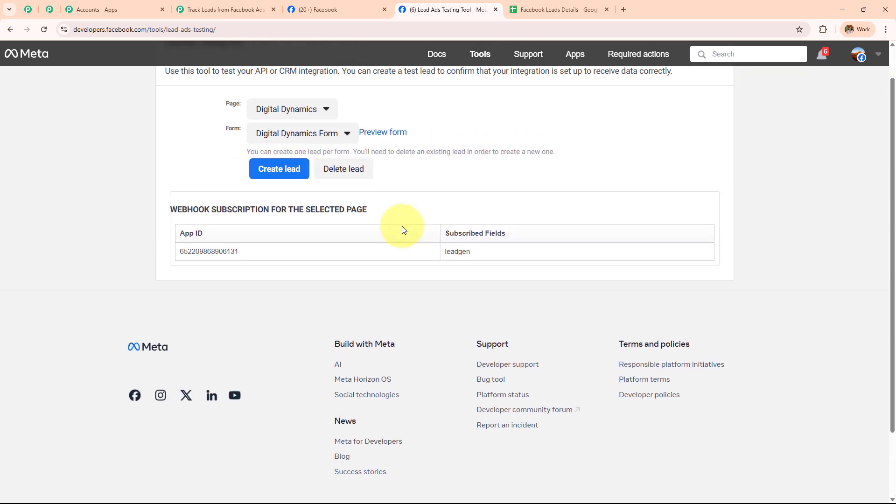
left_click(324, 172)
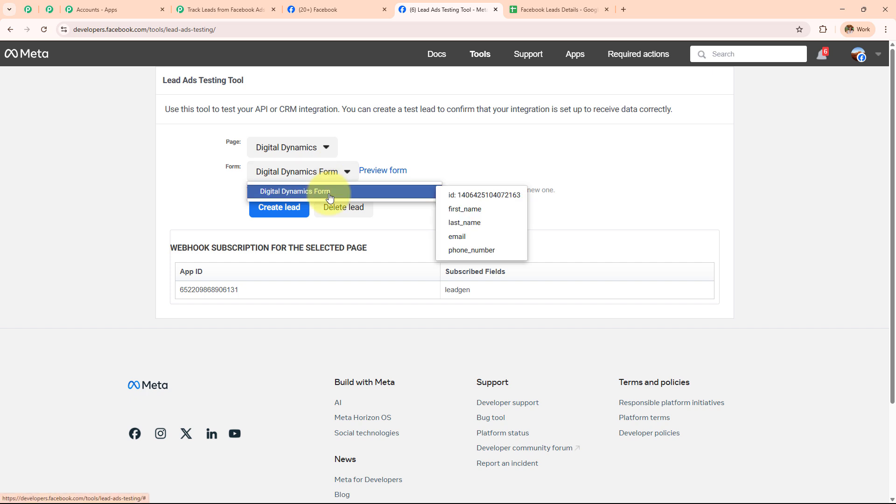
left_click(329, 197)
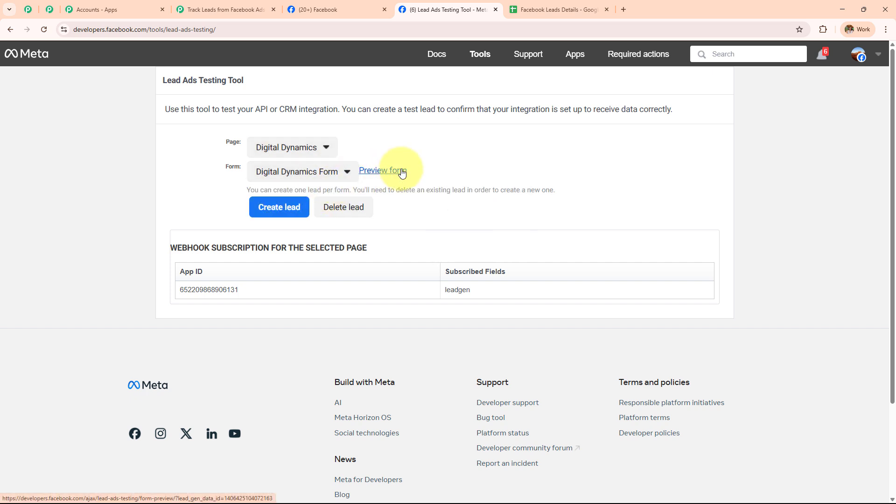
left_click(400, 172)
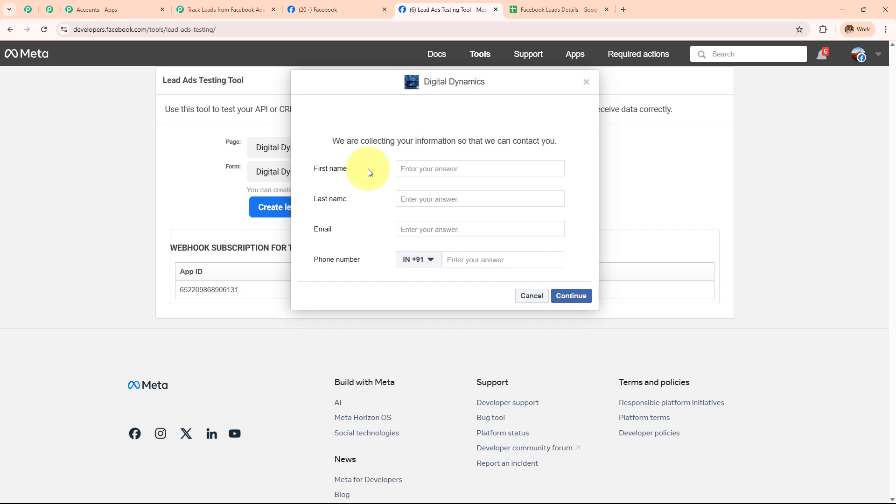
- Fill in a demo name, e-mail address and phone number, then submit the test lead
left_click(406, 172)
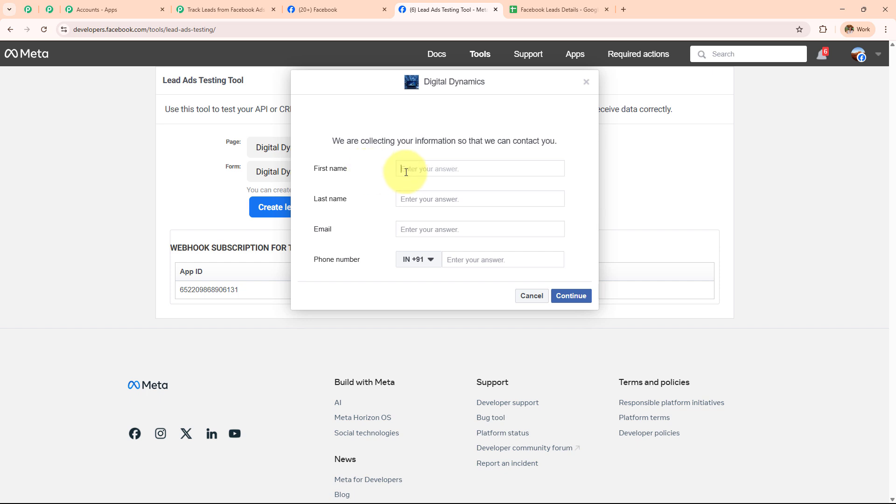
type("Demo")
key("Tab")
type("User")
key("Tab")
left_click(488, 263)
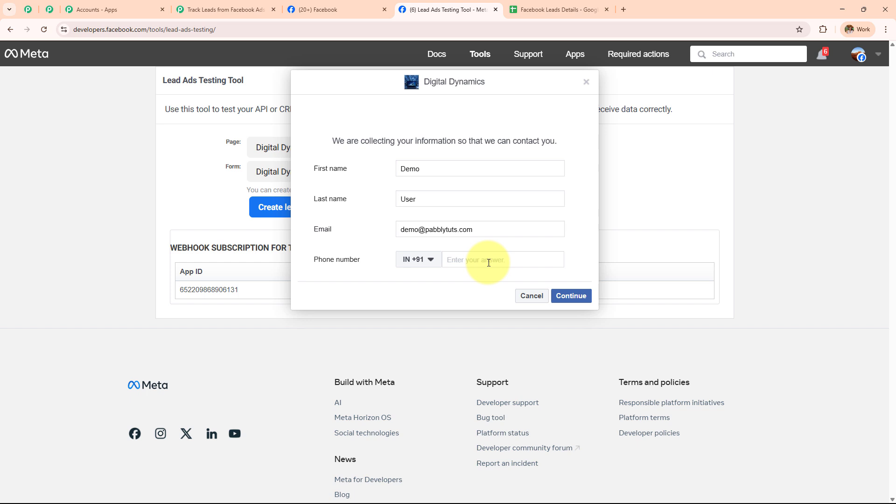
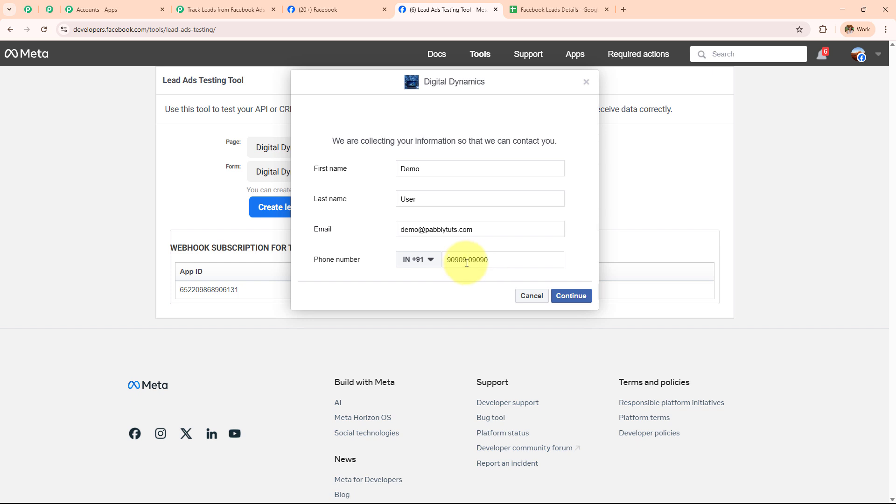
left_click(572, 298)
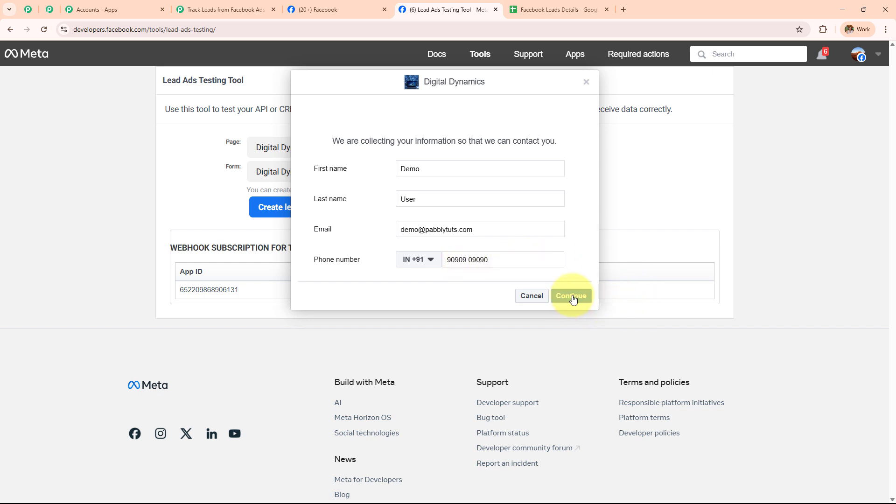
left_click(574, 229)
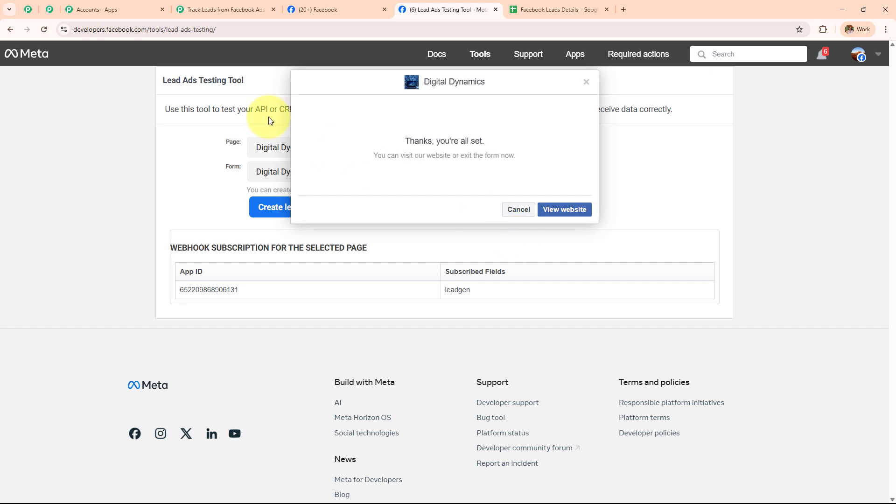
- Check the captured test lead's first name, last name, phone number and email in Response Received
left_click(207, 10)
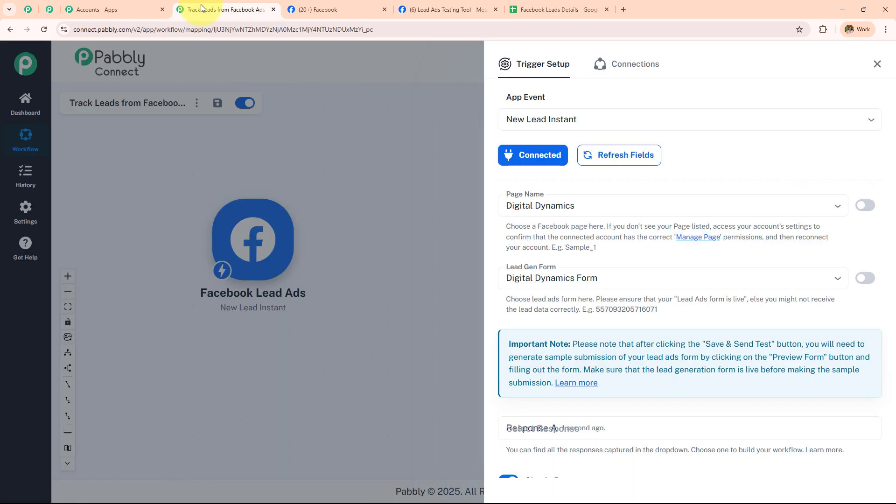
scroll(643, 265, "down", 5)
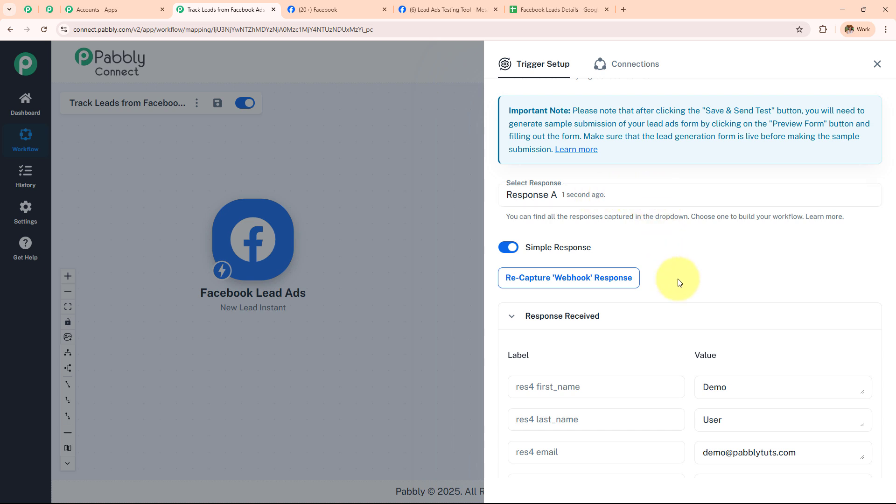
scroll(679, 282, "down", 2)
double_click(749, 279)
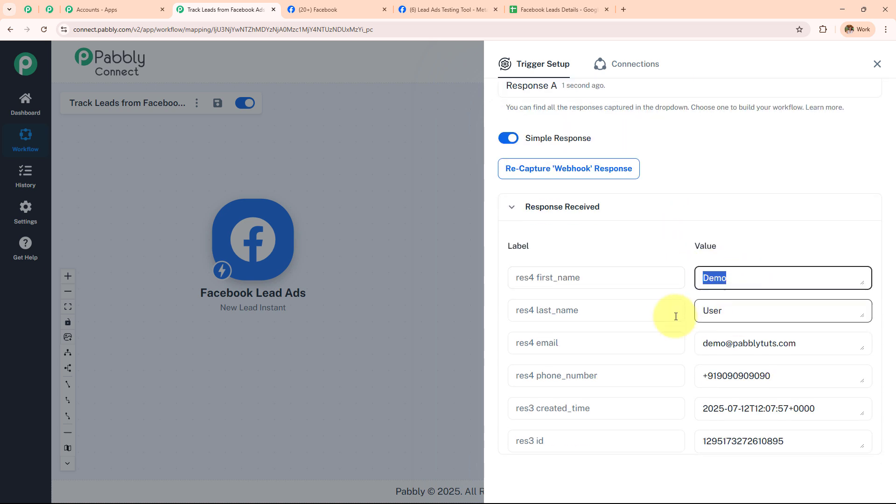
double_click(772, 307)
scroll(746, 301, "down", 3)
scroll(796, 320, "up", 1)
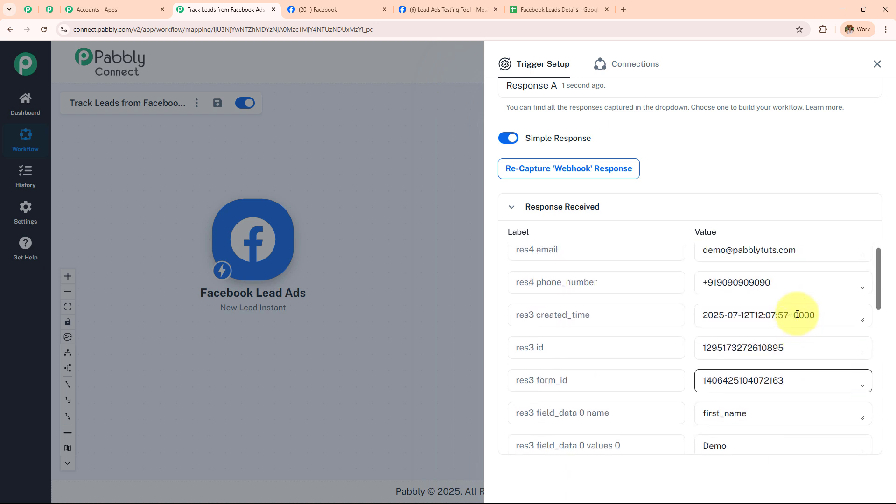
scroll(809, 276, "up", 1)
double_click(797, 332)
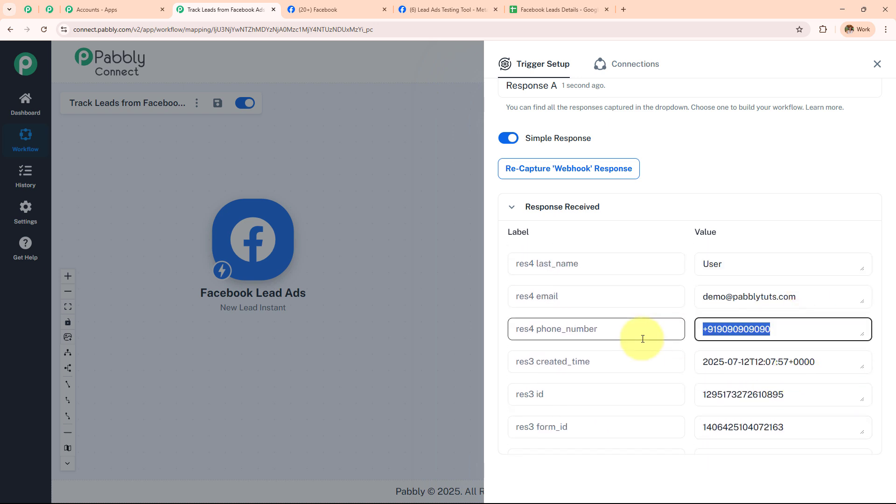
double_click(833, 299)
scroll(609, 327, "down", 8)
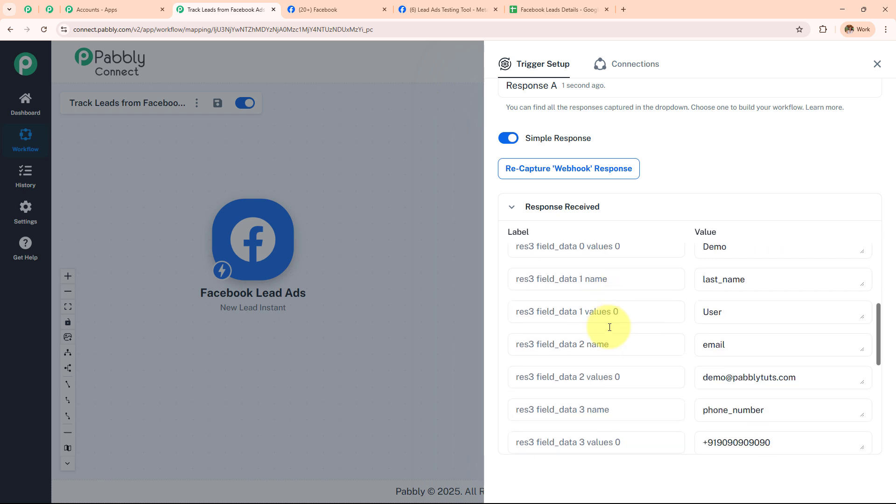
scroll(610, 327, "down", 3)
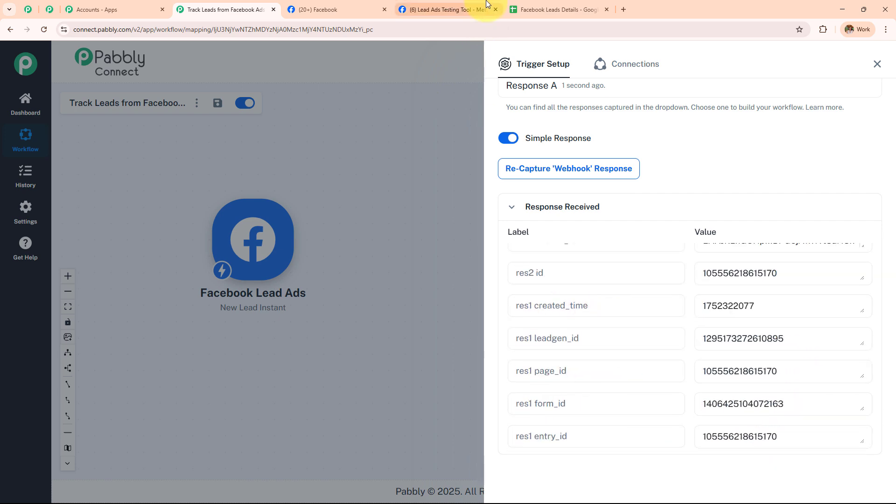
- Verify the captured res2 id, creation time and entry id values of the lead
left_click(473, 6)
left_click(322, 10)
left_click(254, 10)
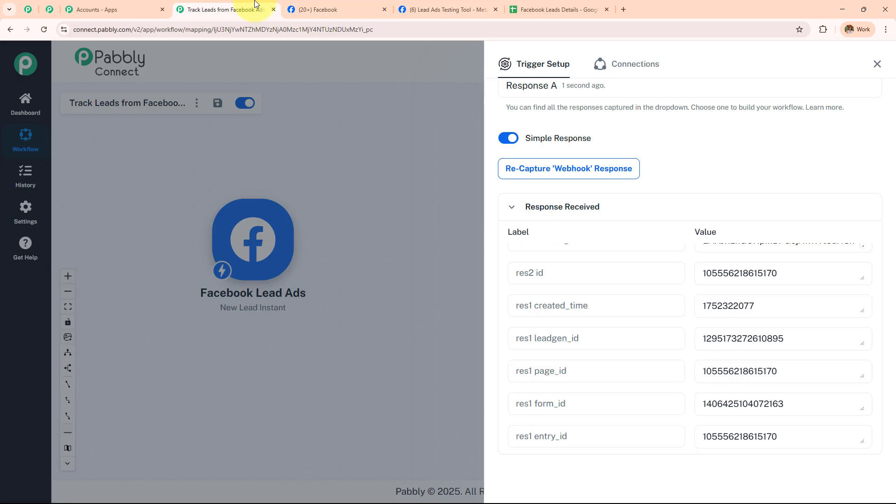
left_click(744, 279)
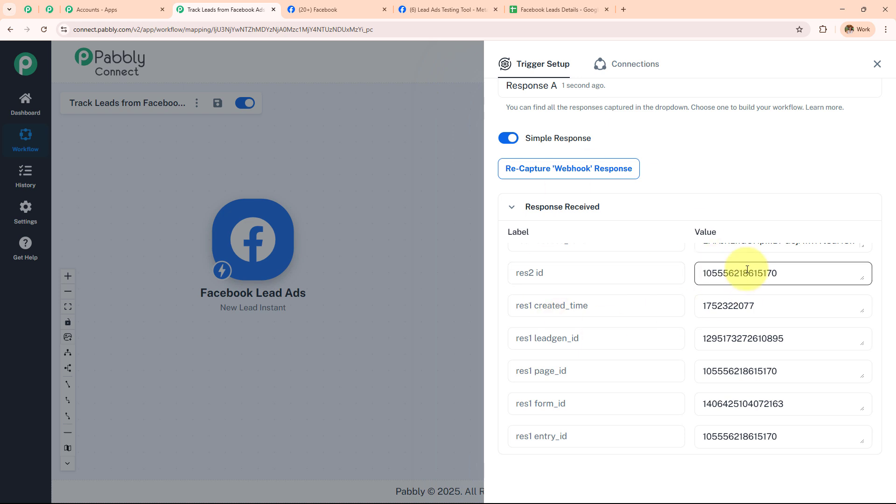
scroll(746, 275, "down", 1)
scroll(747, 269, "down", 1)
left_click(747, 269)
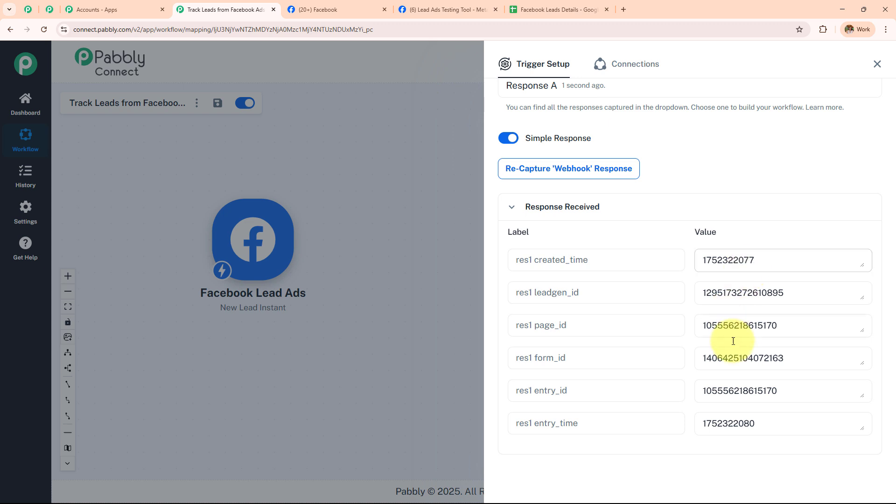
left_click(700, 394)
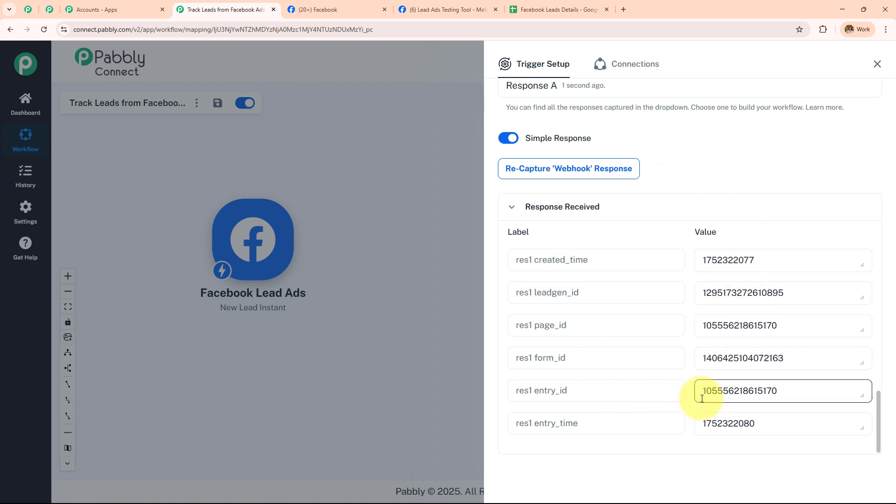
- Close Trigger Setup, briefly check the Facebook Leads Details sheet, then return to the workflow canvas
left_click(875, 69)
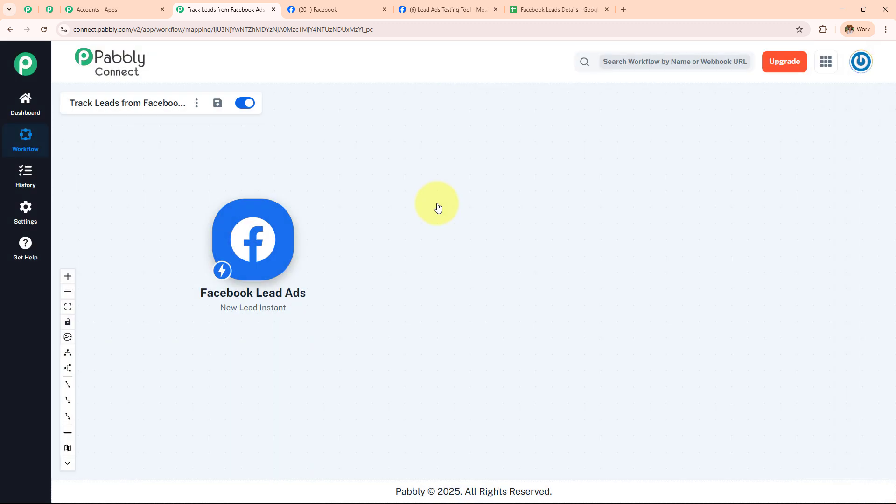
left_click(546, 8)
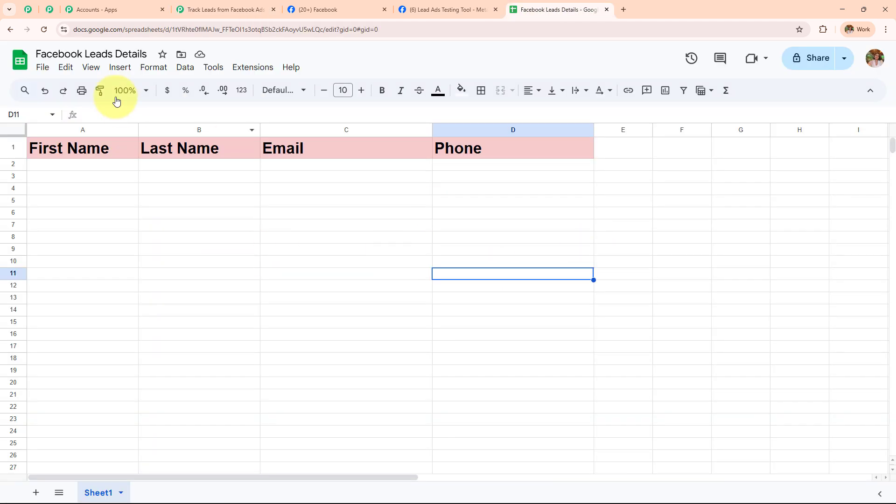
left_click(124, 90)
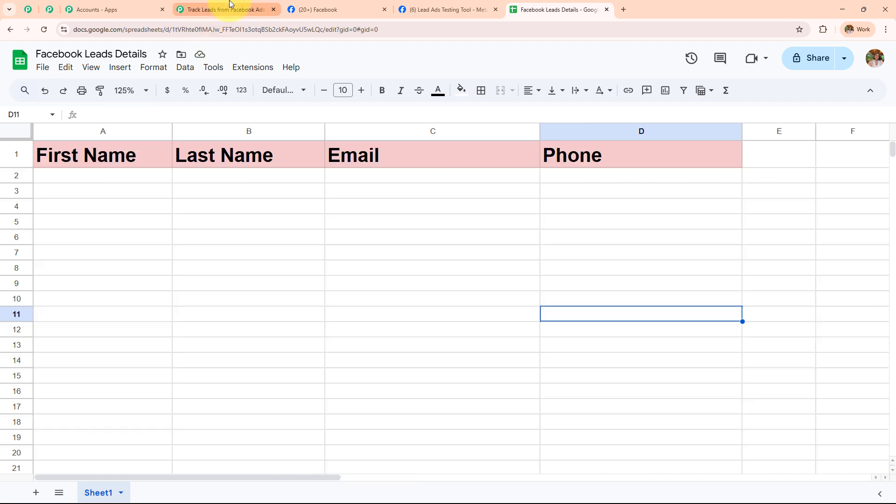
left_click(225, 9)
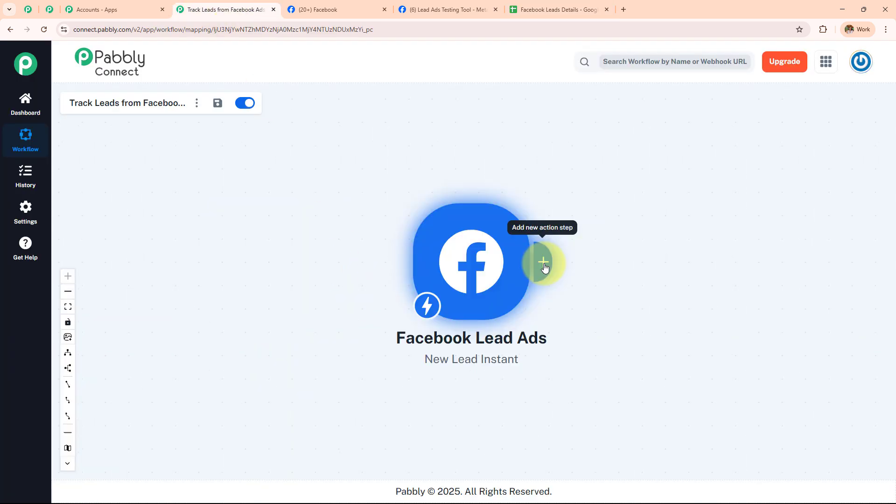
- Add a Google Sheets 'Add New Row' action step after the Facebook Lead Ads trigger
left_click(544, 263)
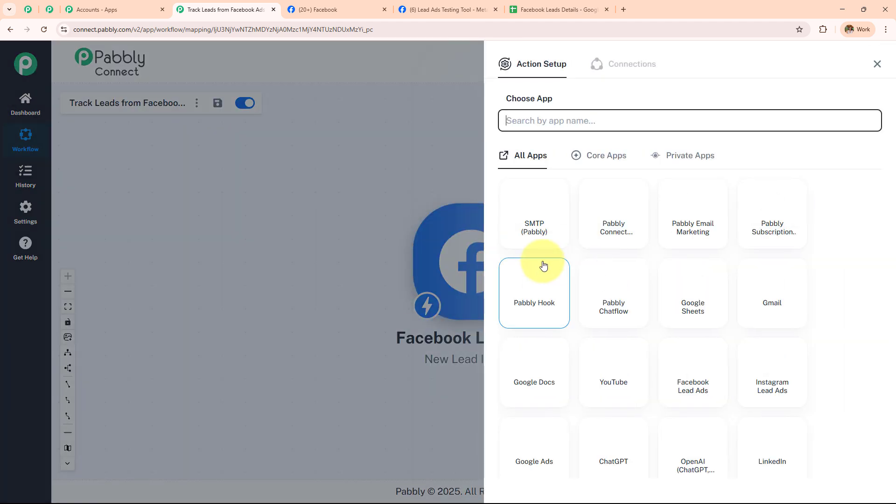
left_click(513, 124)
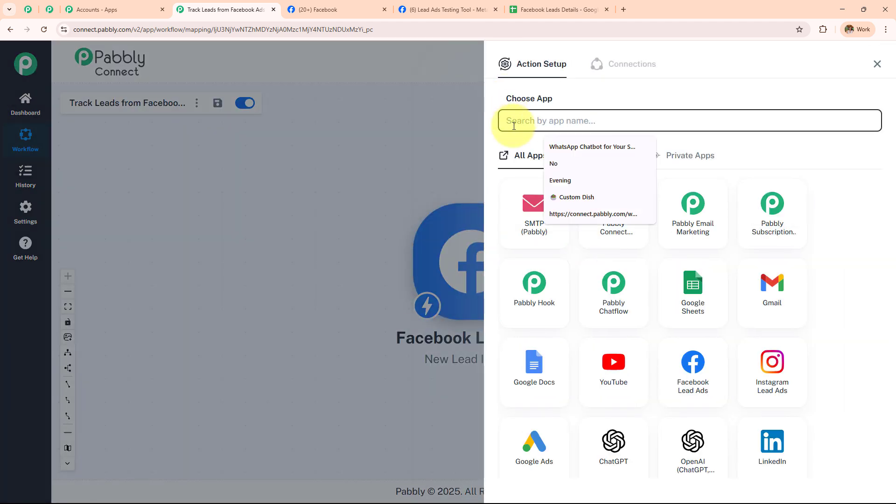
type("Sheets")
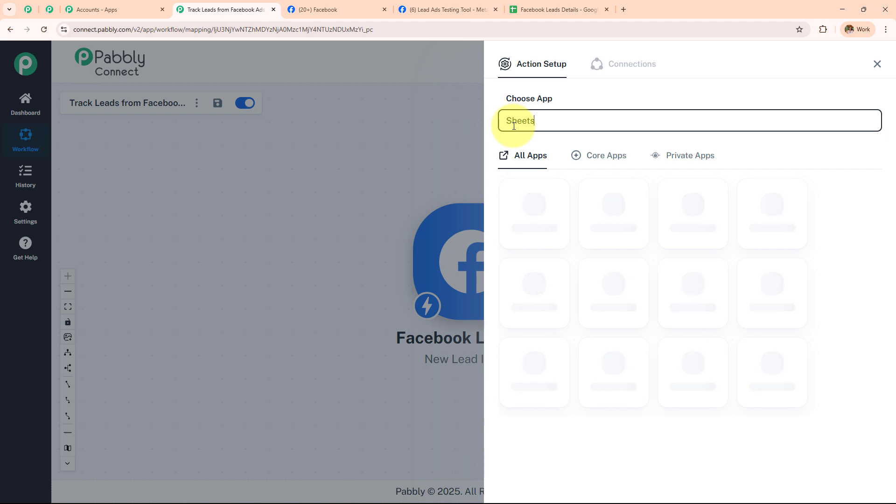
left_click(546, 206)
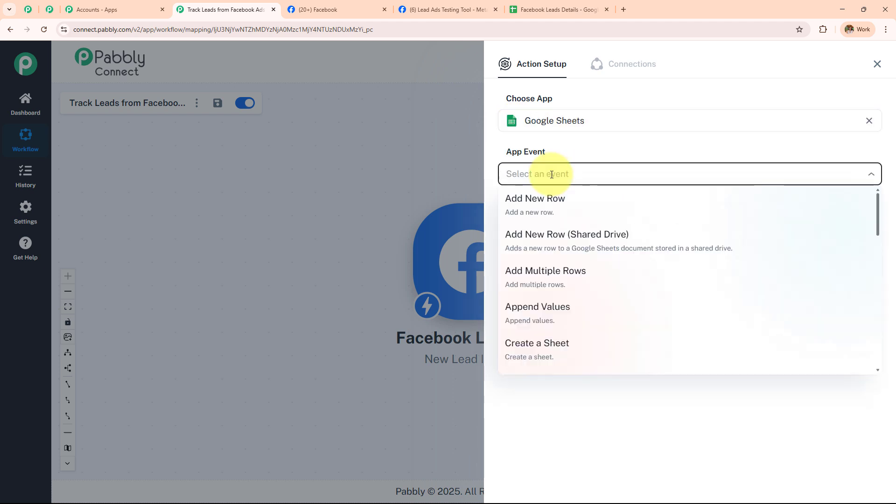
left_click(552, 203)
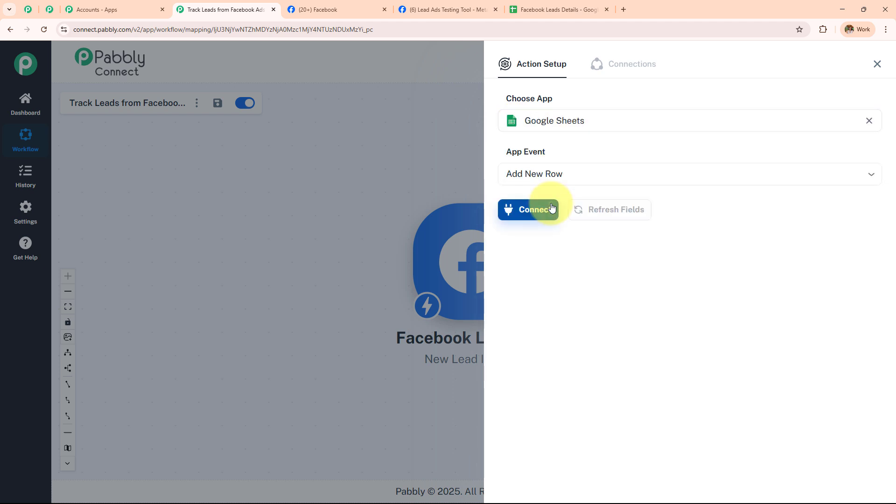
left_click(552, 208)
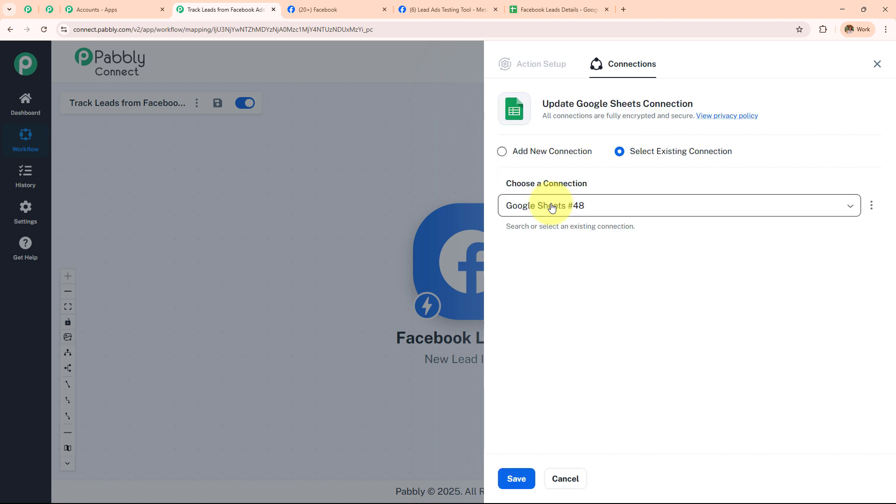
- Choose Add New Connection, sign in with the Google account and allow Pabbly access to Sheets
left_click(502, 151)
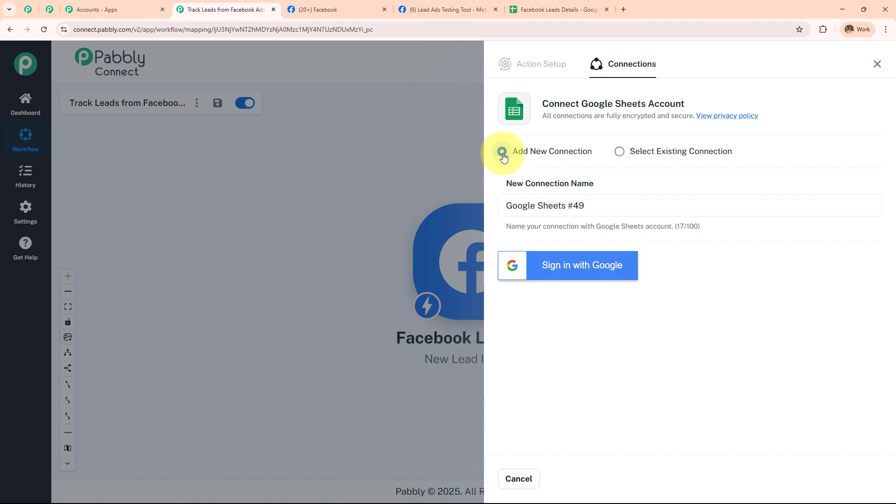
left_click(594, 260)
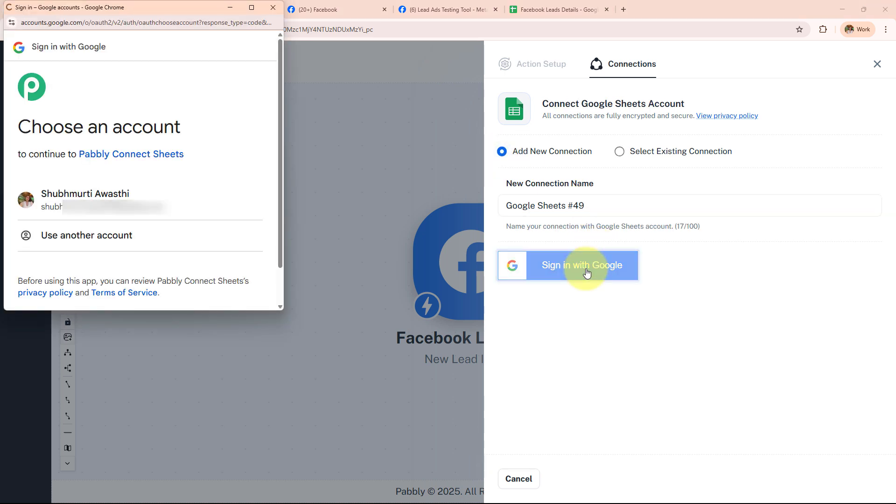
left_click(208, 220)
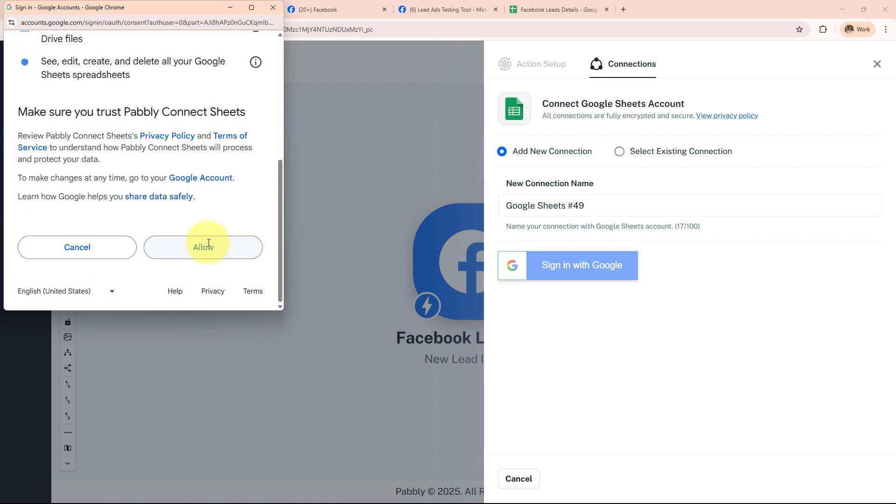
left_click(208, 246)
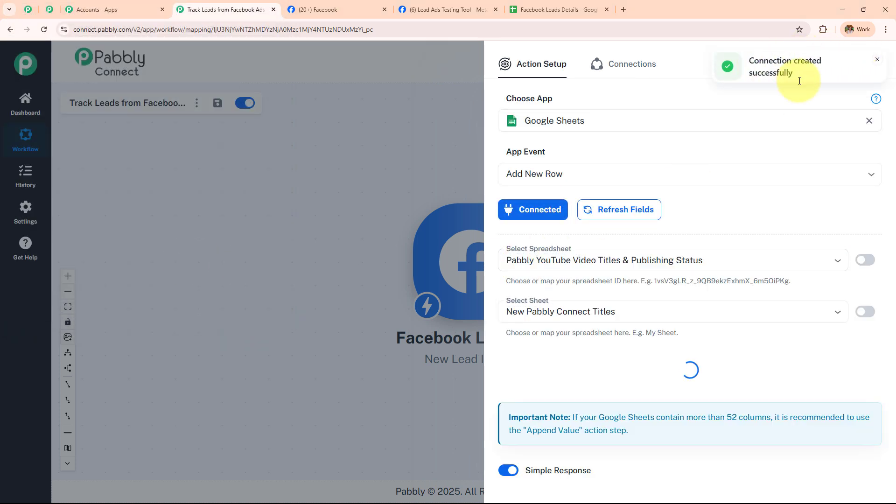
- Select the Facebook Leads Details spreadsheet so Sheet1's First Name, Last Name, Email and Phone fields load
scroll(774, 168, "down", 2)
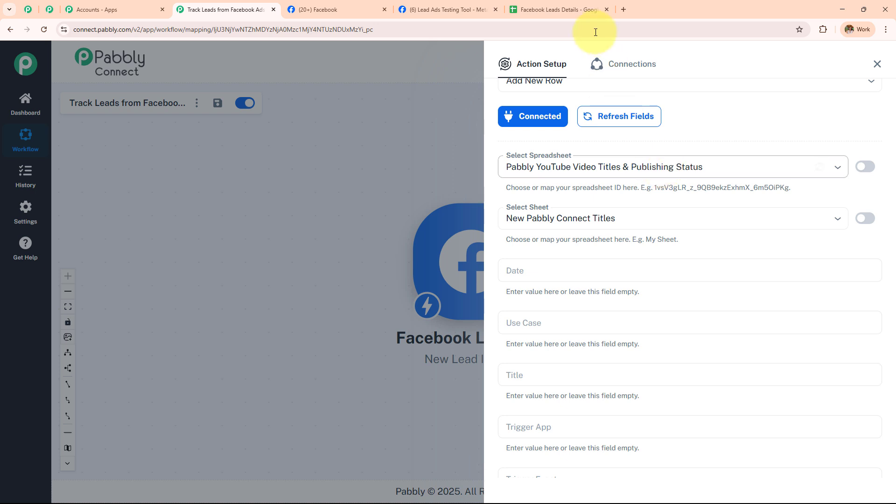
left_click(560, 9)
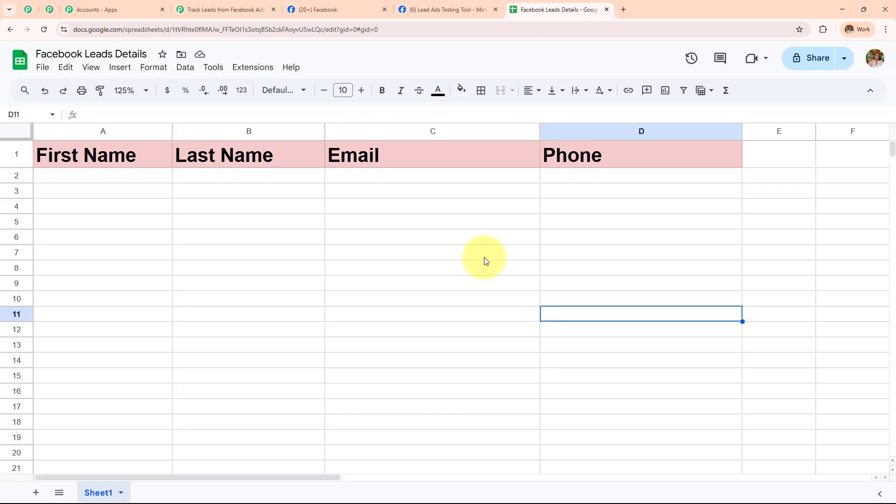
left_click(236, 10)
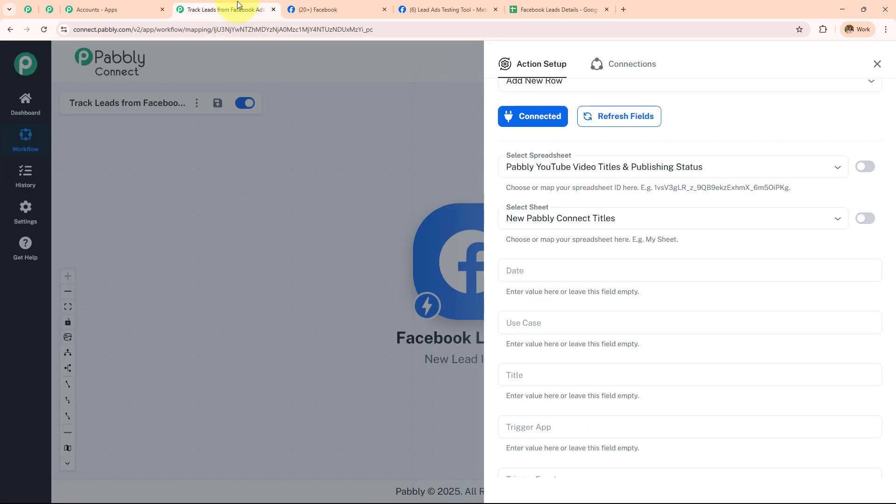
left_click(610, 167)
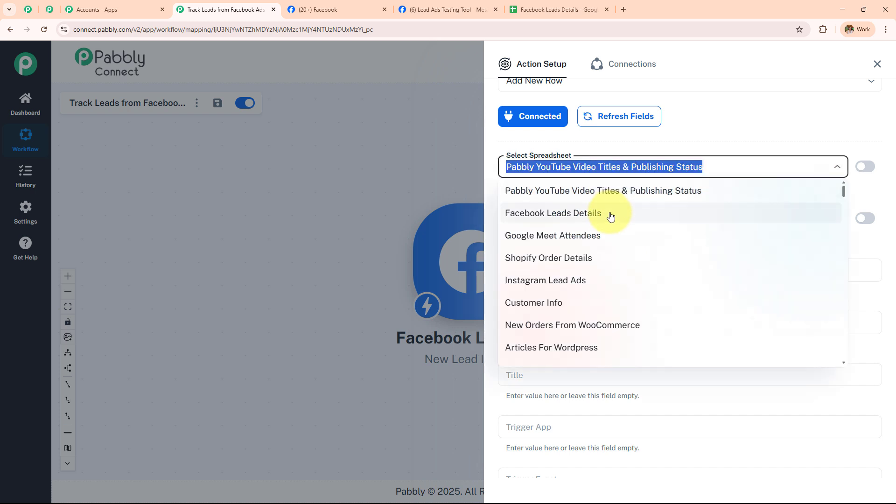
left_click(610, 213)
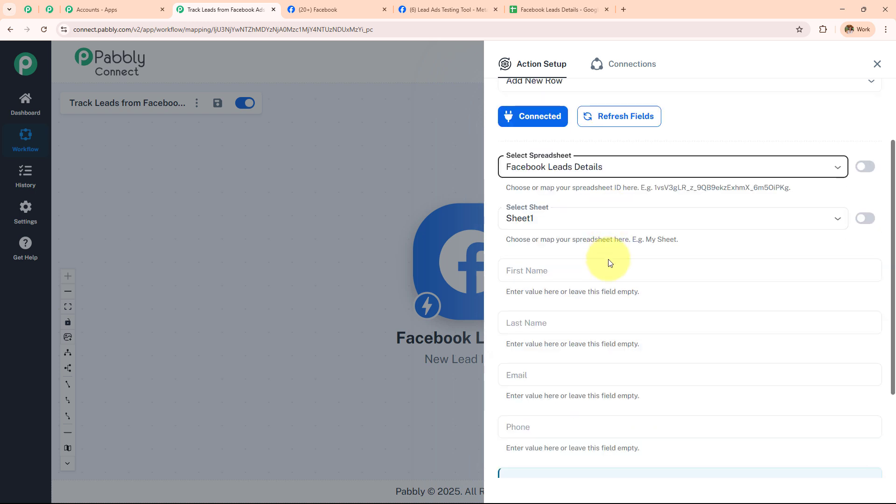
scroll(610, 262, "down", 2)
scroll(609, 263, "down", 1)
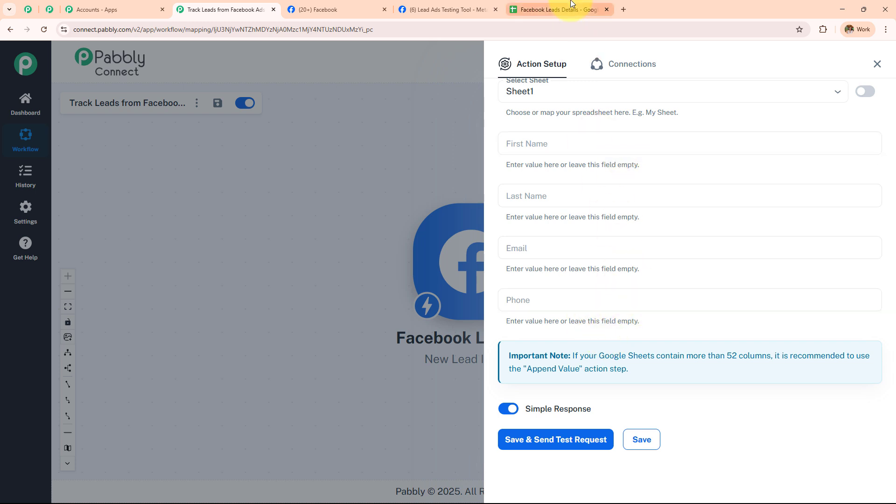
left_click(559, 9)
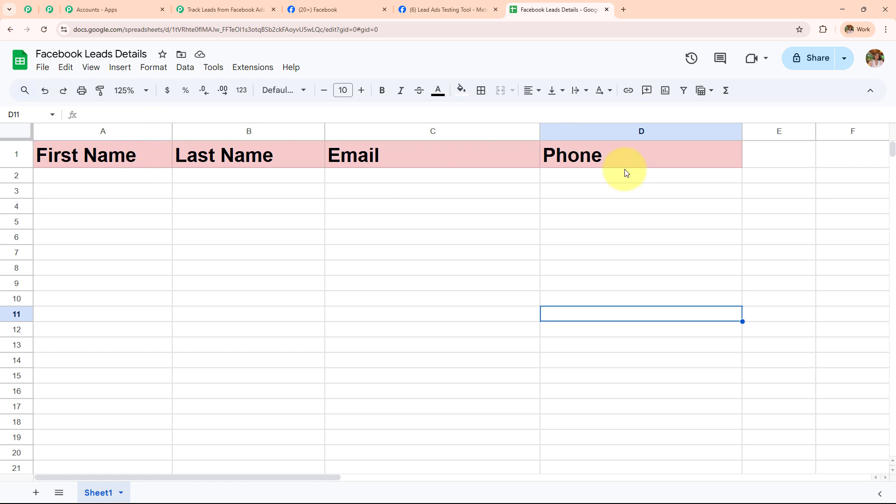
left_click(260, 7)
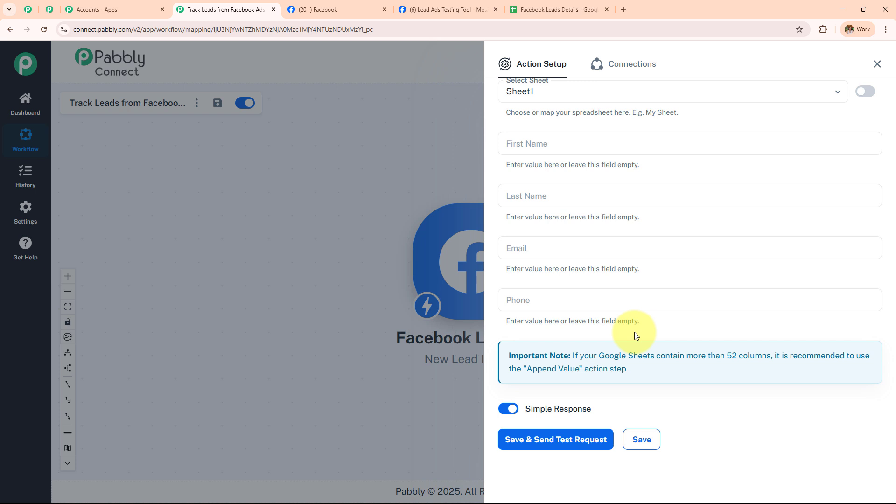
- Clear the typed test text and map the lead's res4 first_name into First Name
left_click(595, 148)
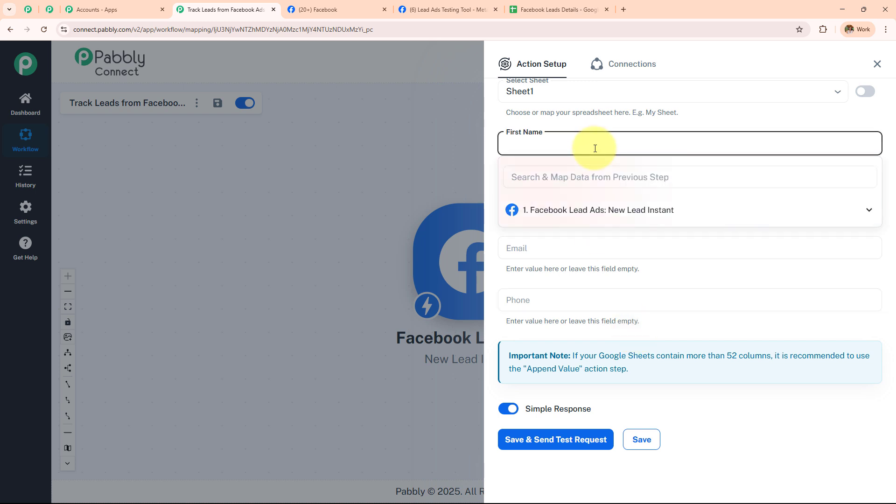
type("Demo")
key("ctrl+a")
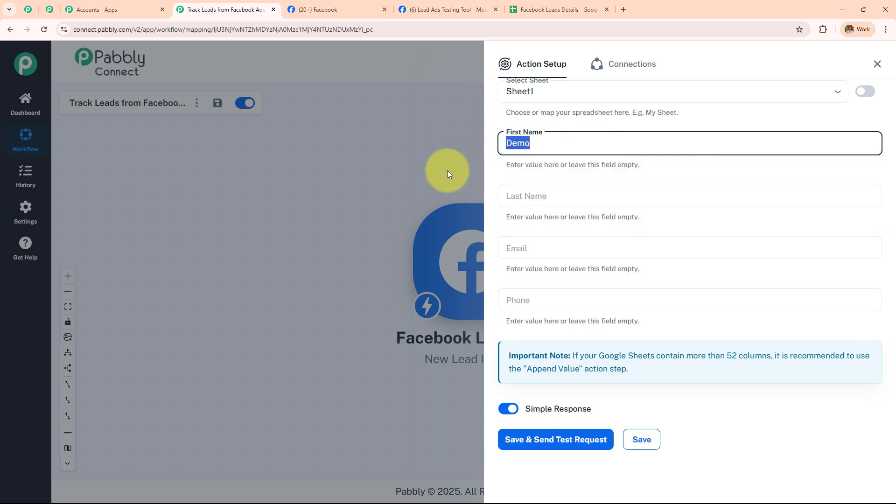
key("BackSpace")
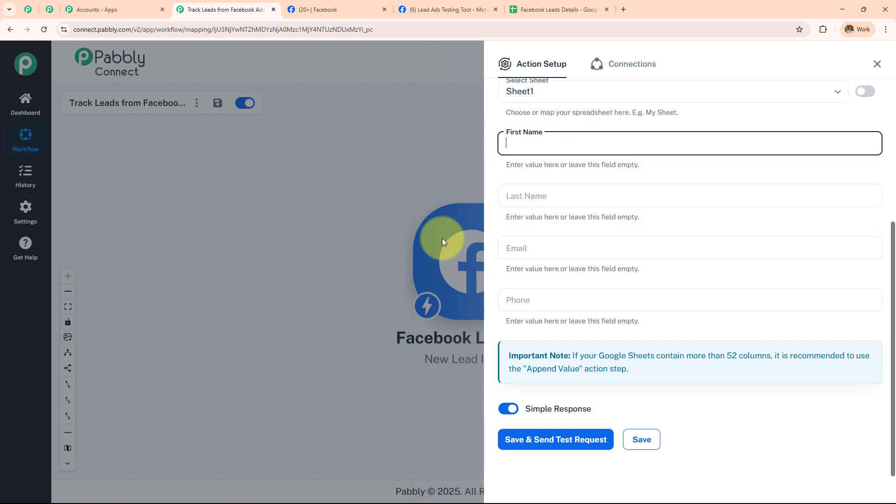
left_click(450, 10)
left_click(538, 3)
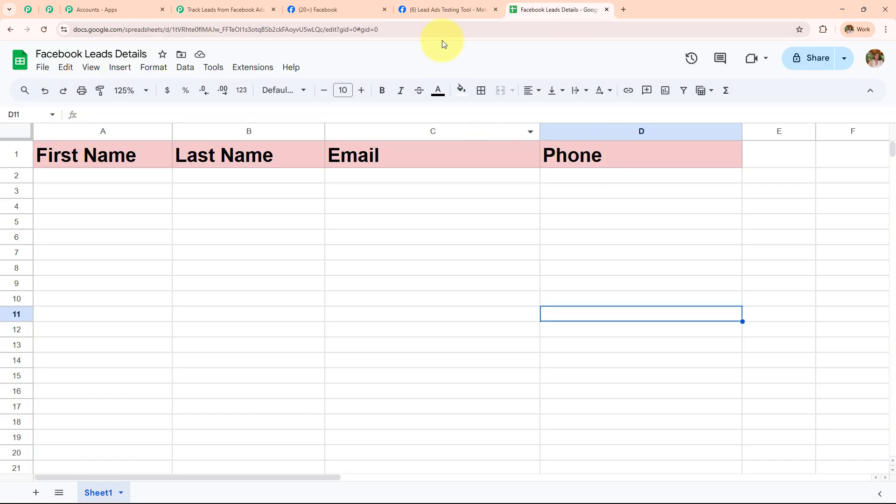
left_click(256, 7)
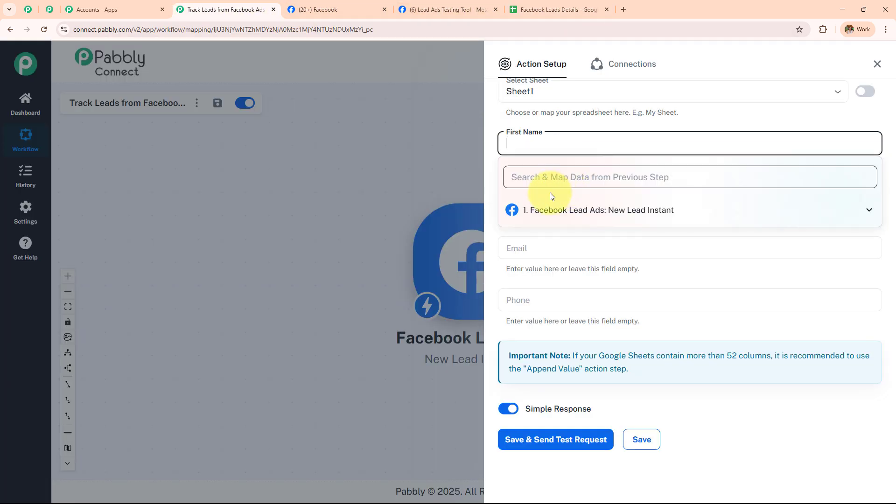
left_click(597, 211)
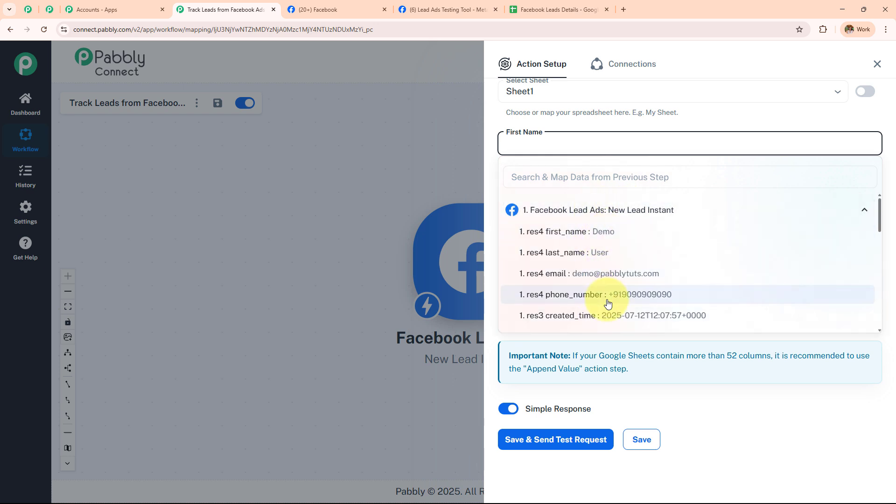
left_click(614, 231)
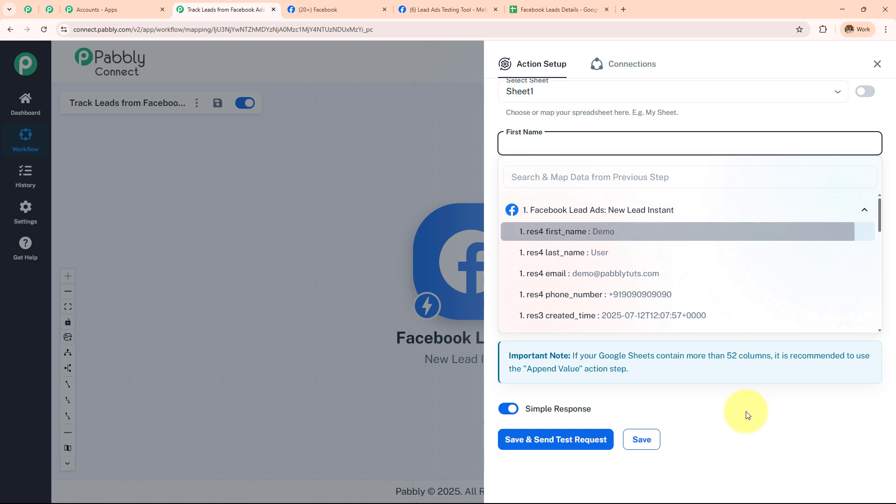
- Map Last Name, Email and Phone to the lead's last_name, email and phone_number fields
left_click(575, 199)
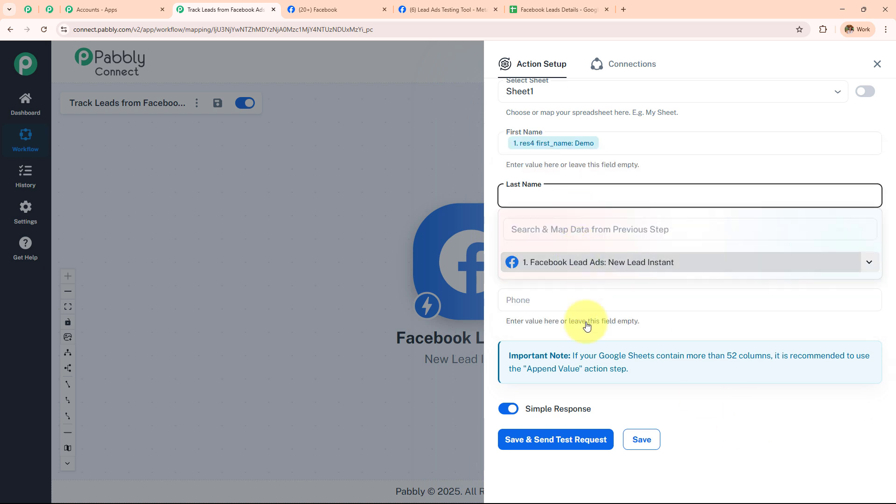
left_click(583, 261)
left_click(584, 306)
left_click(744, 444)
left_click(576, 250)
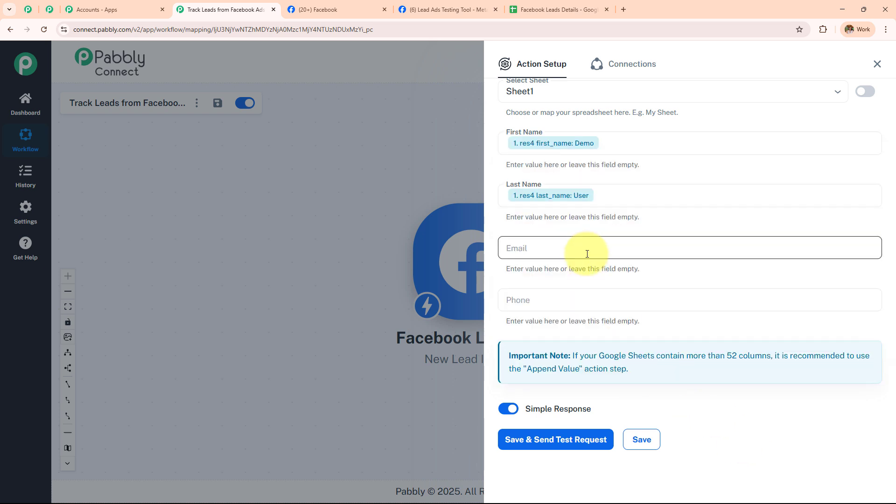
left_click(600, 331)
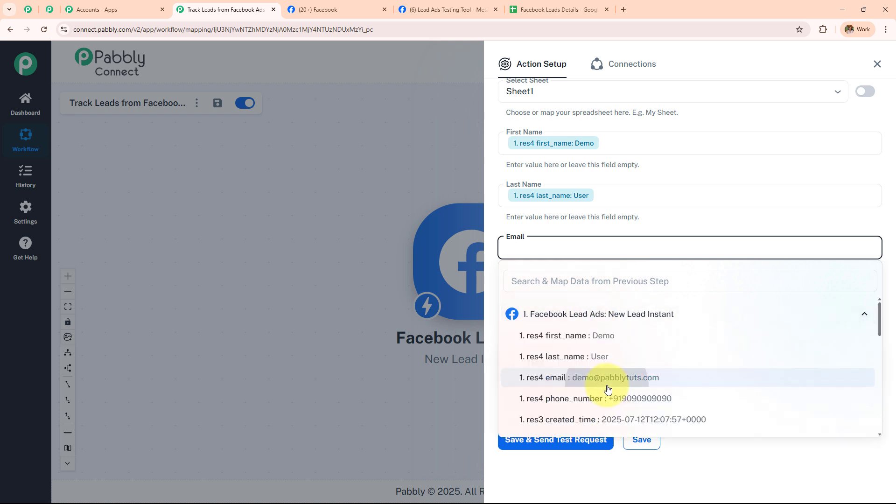
left_click(606, 378)
left_click(714, 447)
left_click(607, 301)
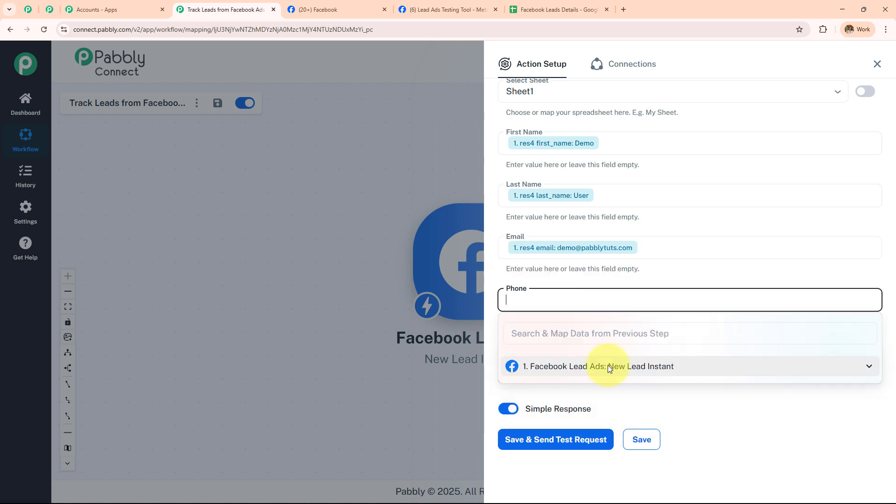
left_click(635, 366)
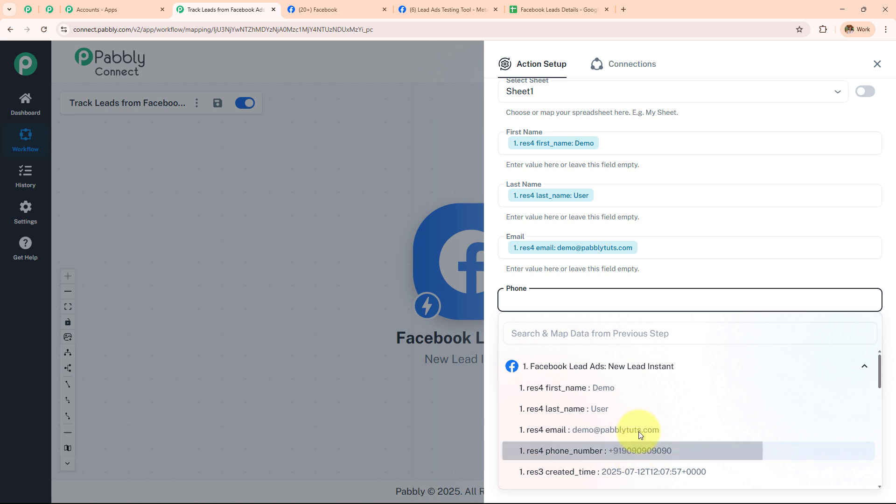
left_click(638, 448)
left_click(711, 272)
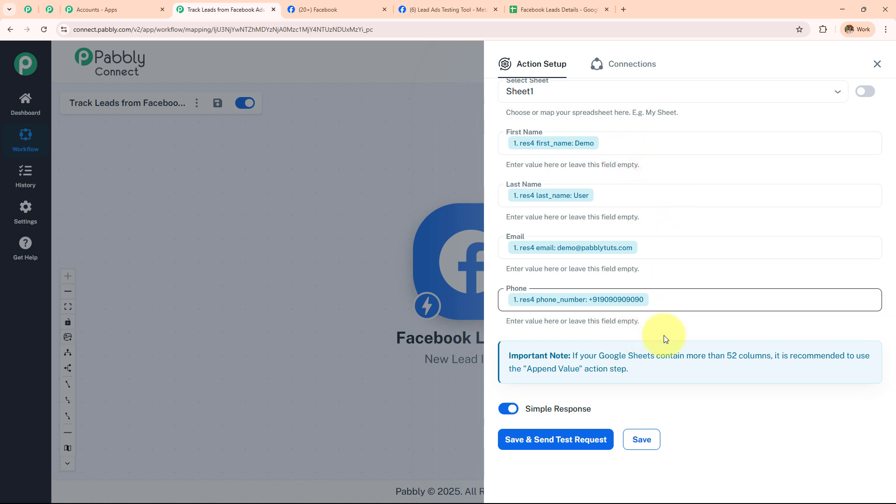
- Save and send a test request, confirming the lead appears as row 2 in Sheet1, then close Action Setup
left_click(573, 441)
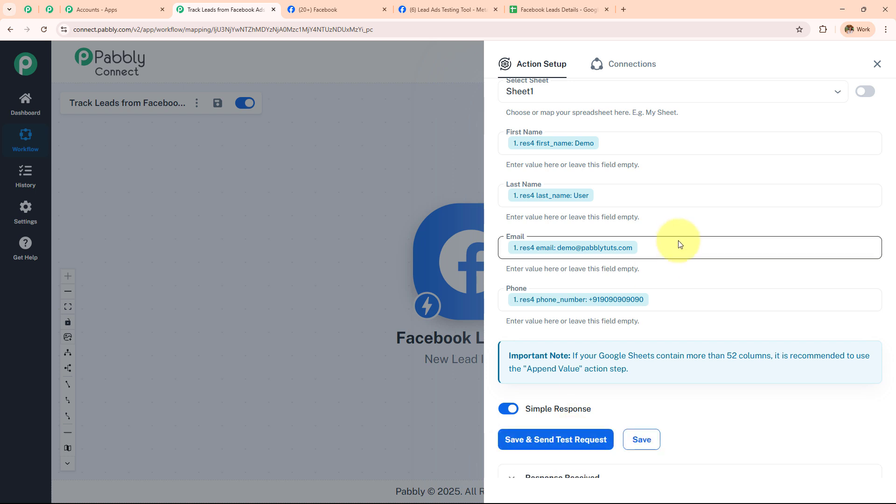
scroll(678, 244, "down", 6)
scroll(668, 317, "up", 1)
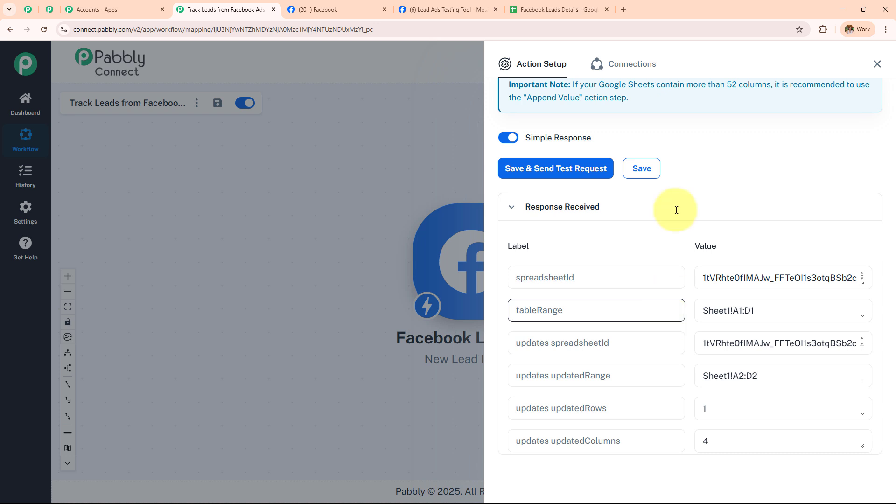
left_click(546, 10)
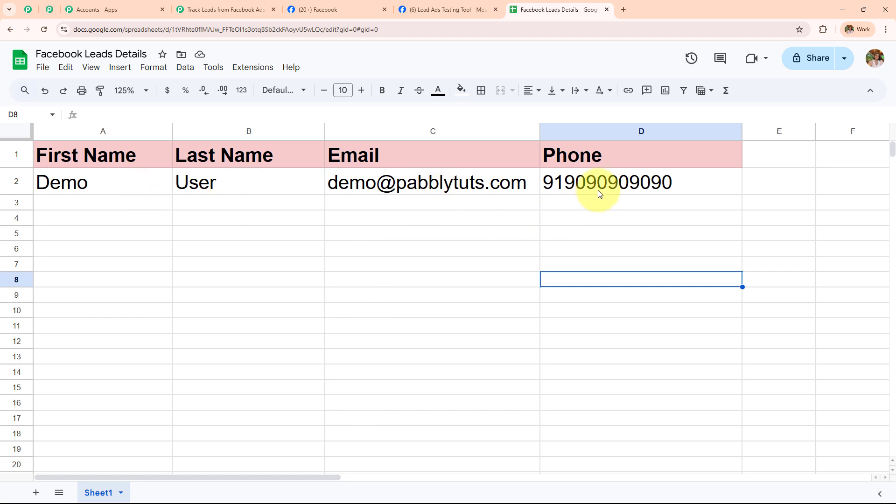
left_click(212, 10)
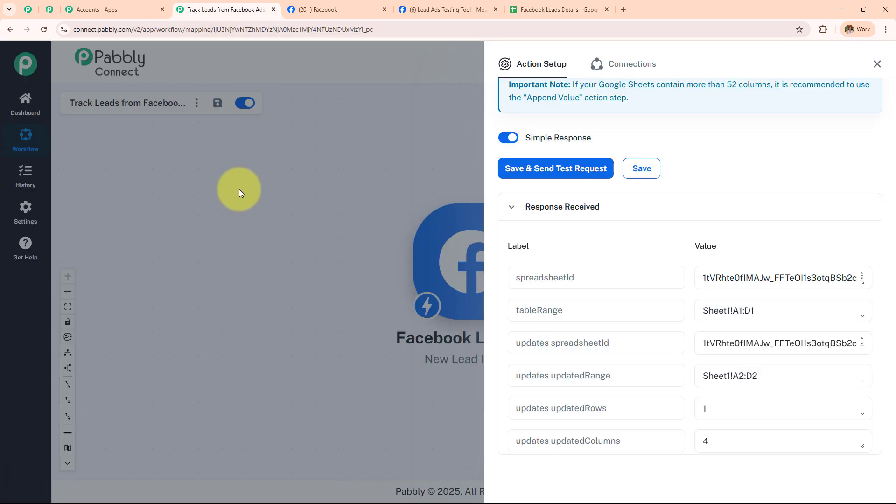
left_click(877, 64)
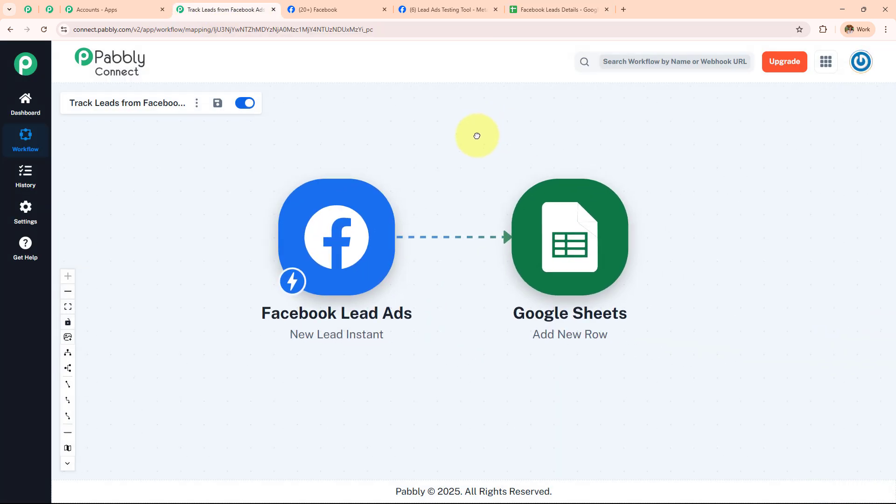